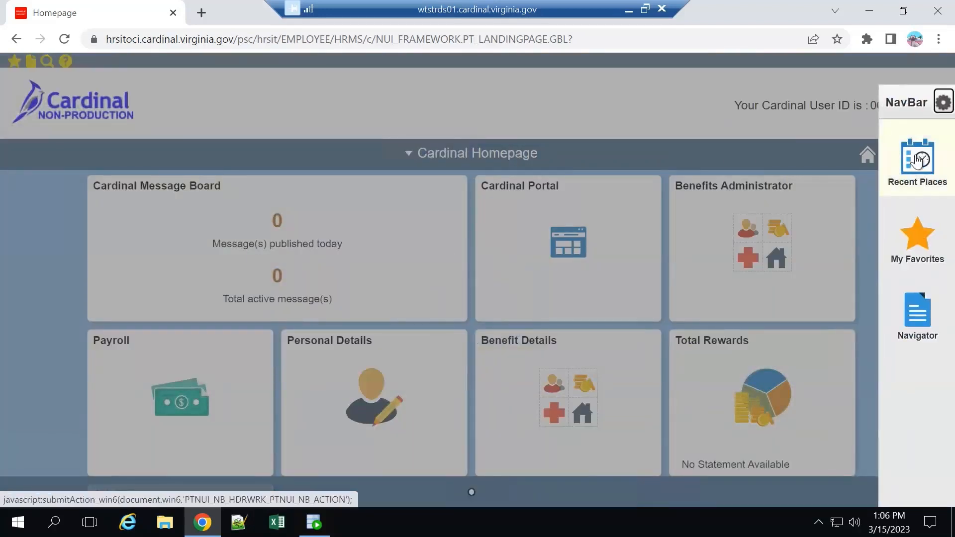
Open the TLC Data Sheet from the Employer Information section of Benefits and retrieve the group record with a blank search.
click(918, 311)
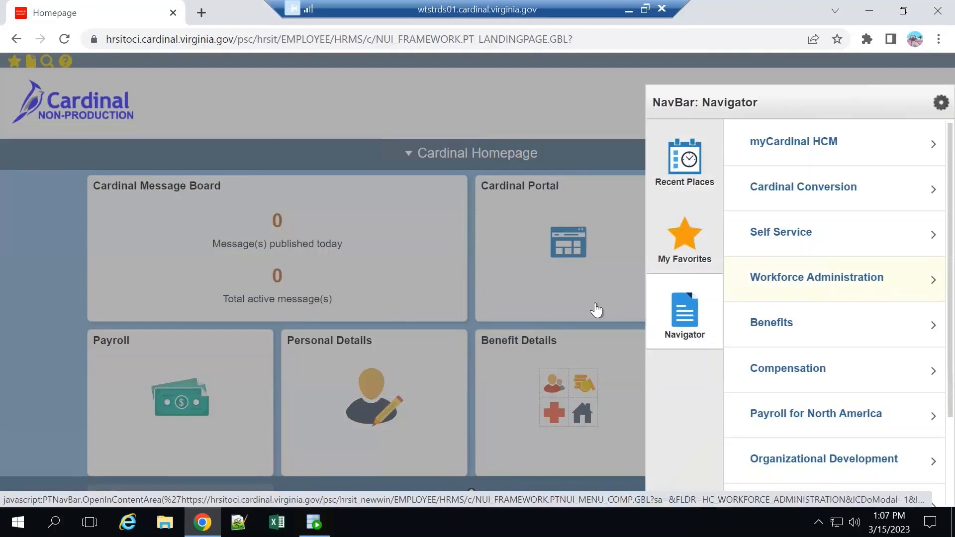
click(785, 329)
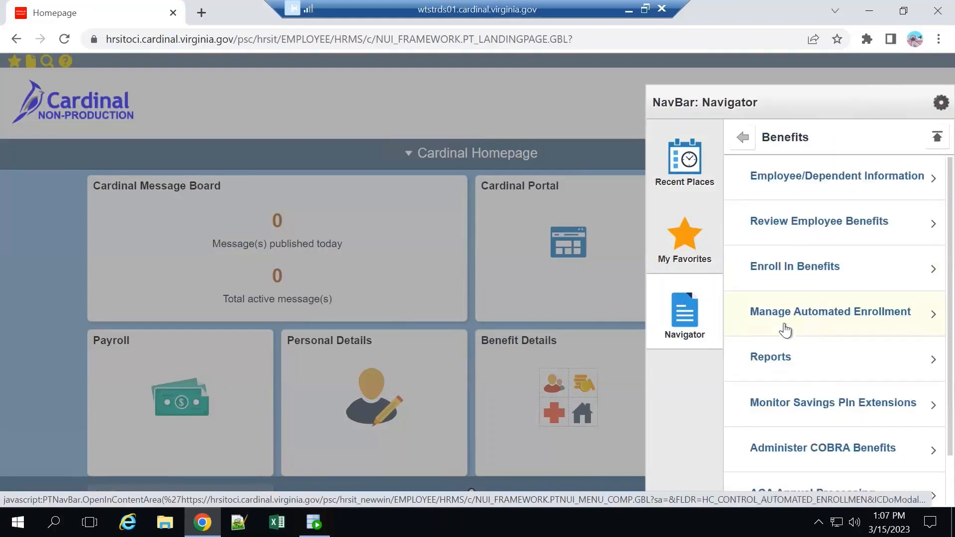
scroll(786, 330, down, 1)
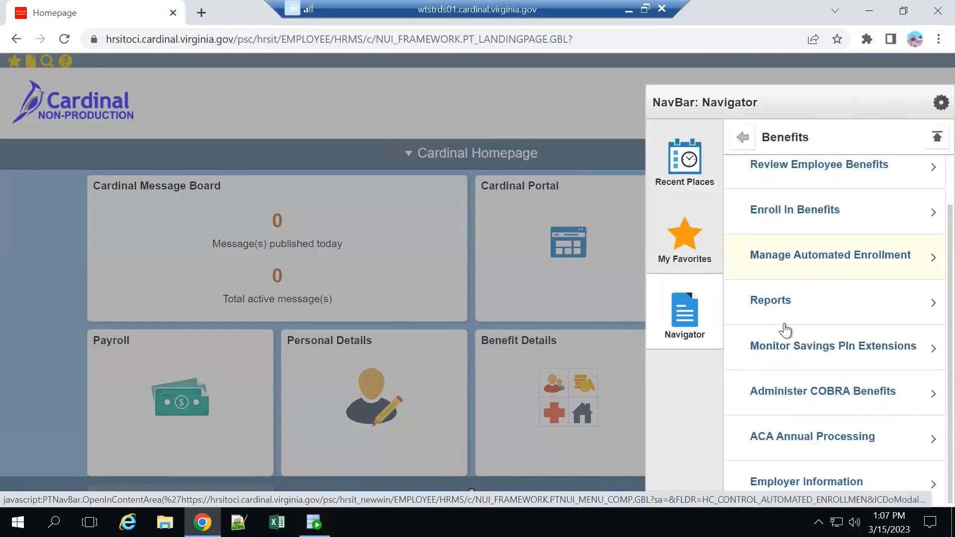
click(816, 479)
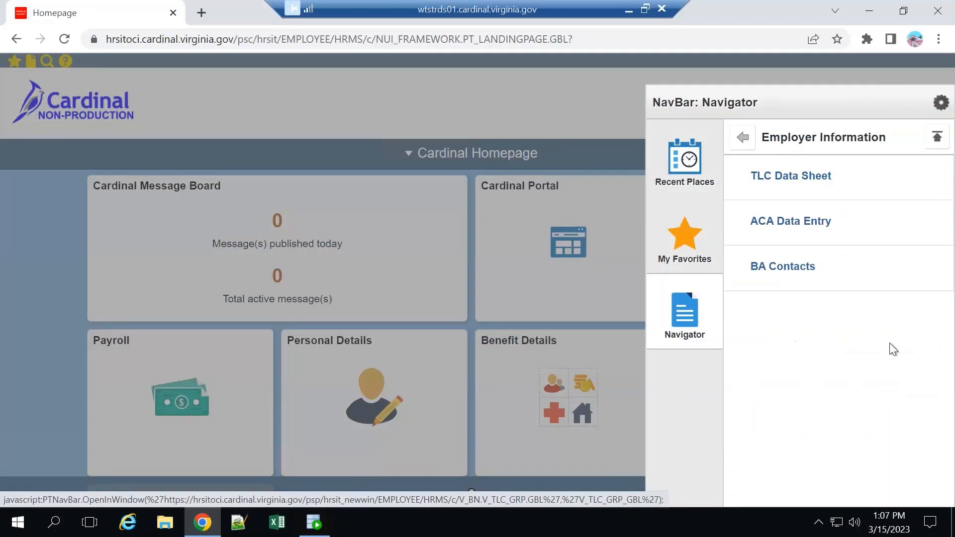
click(830, 181)
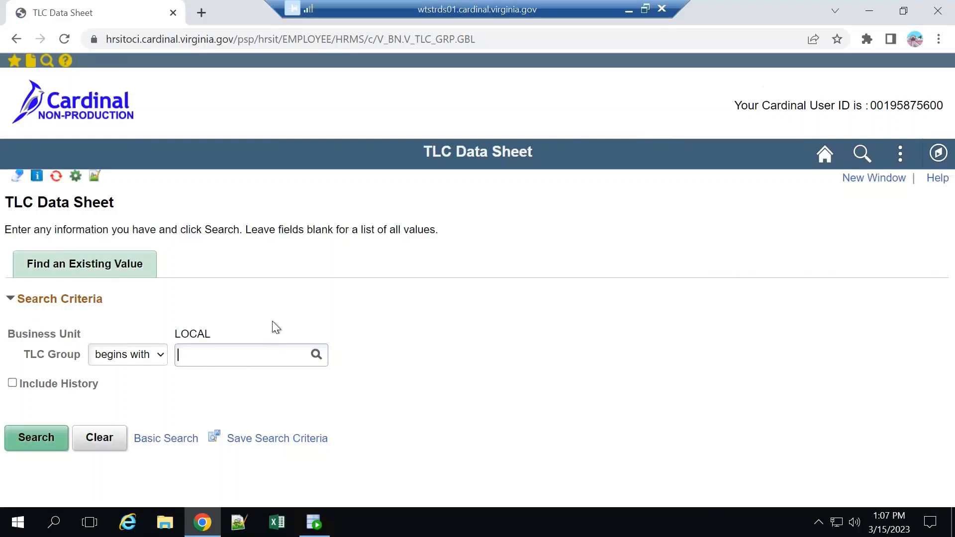
click(30, 438)
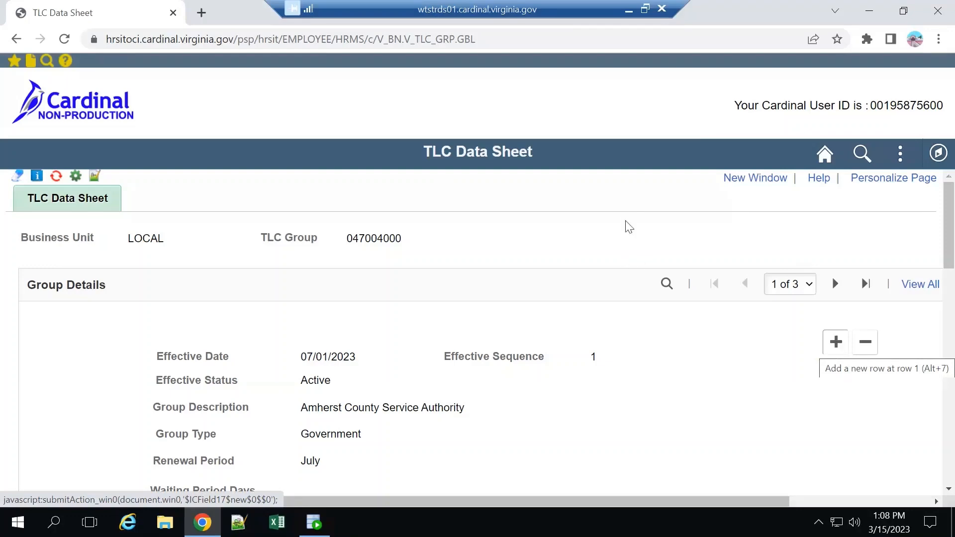
Add a new row to the Group Details of Amherst County Service Authority and review its fields.
click(835, 342)
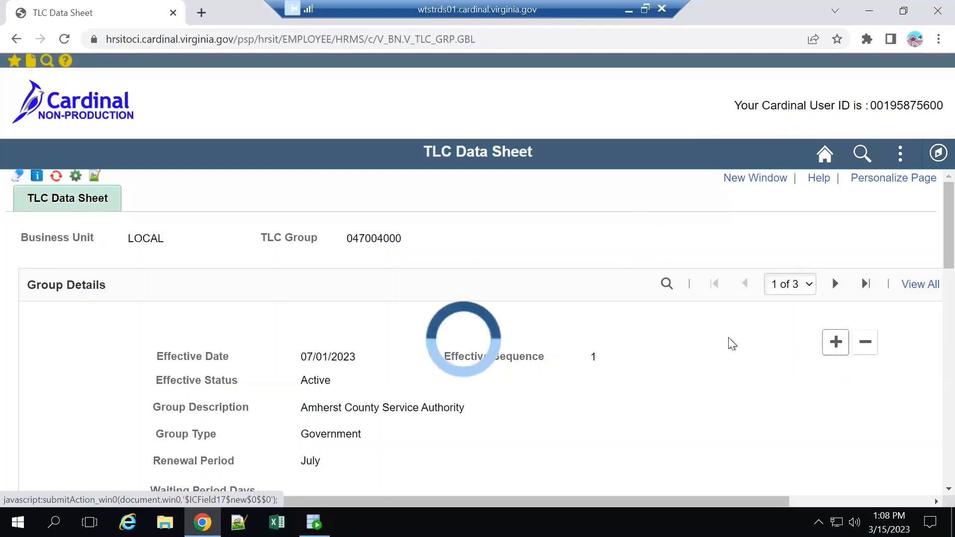
scroll(749, 328, up, 9)
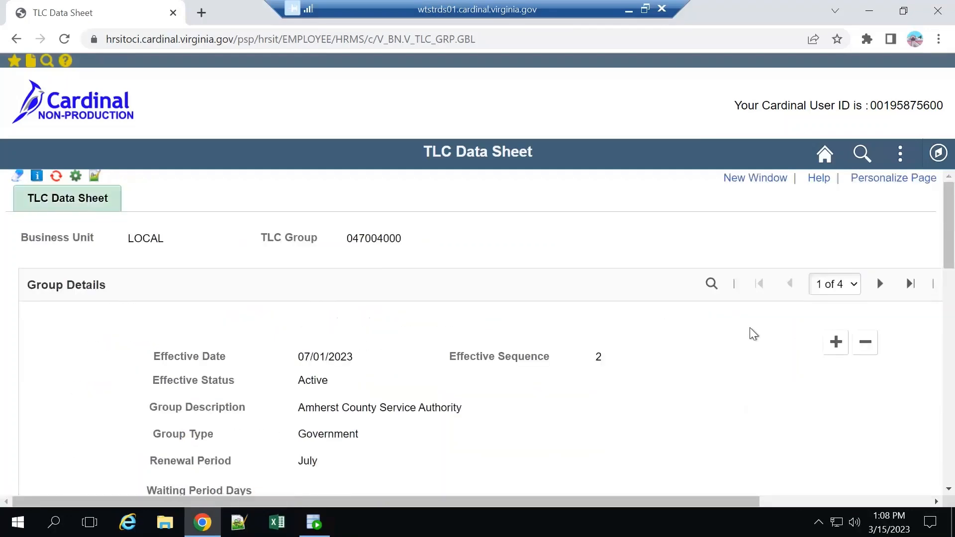
scroll(743, 330, down, 4)
scroll(743, 329, up, 5)
scroll(743, 329, down, 2)
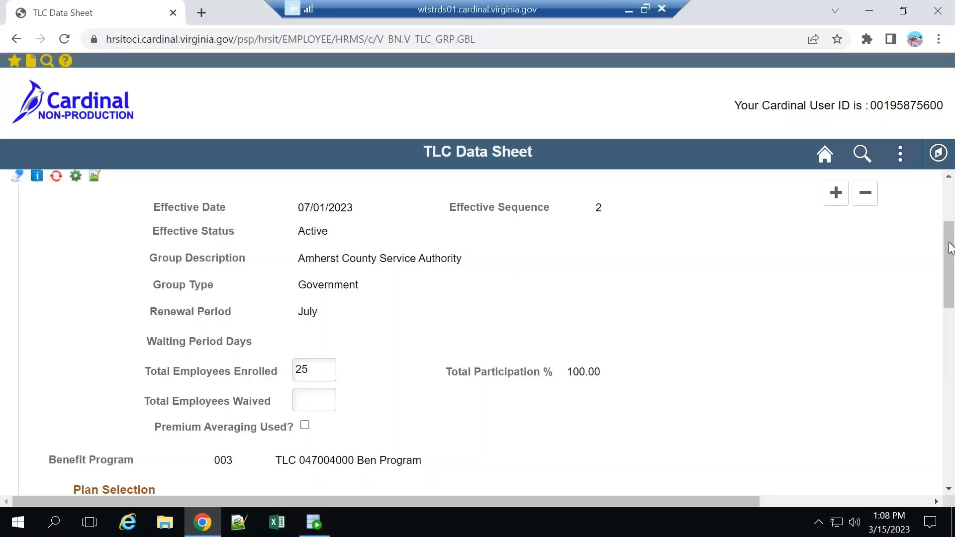
Delete the Key Adv Exp Comprehensive Dent and Key Adv Exp Preventive Dent plans from the Plan Selection.
scroll(775, 336, down, 6)
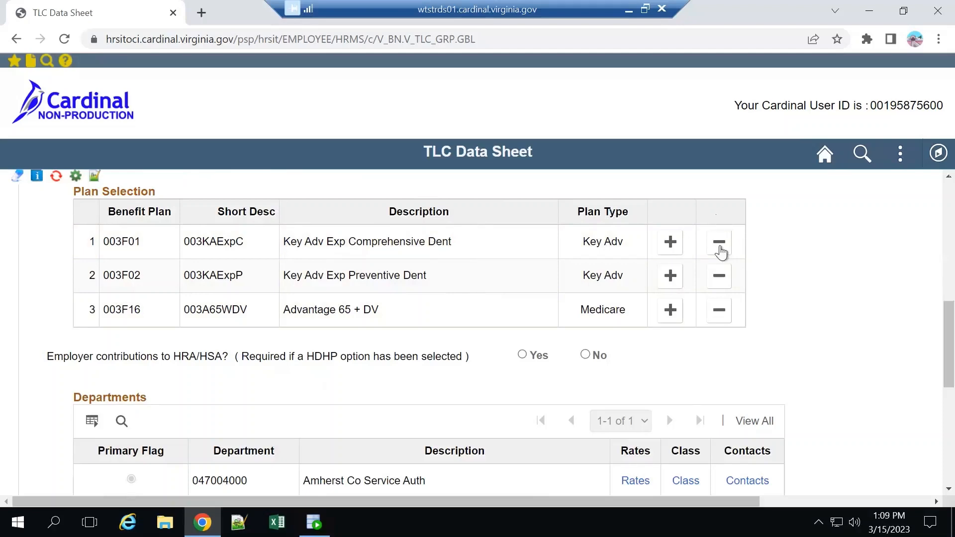
click(720, 246)
click(465, 268)
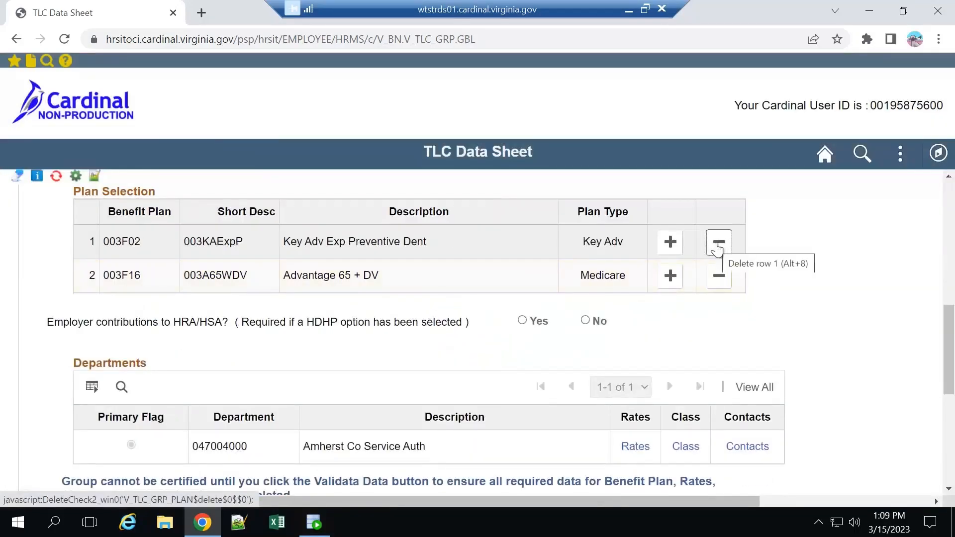
click(716, 244)
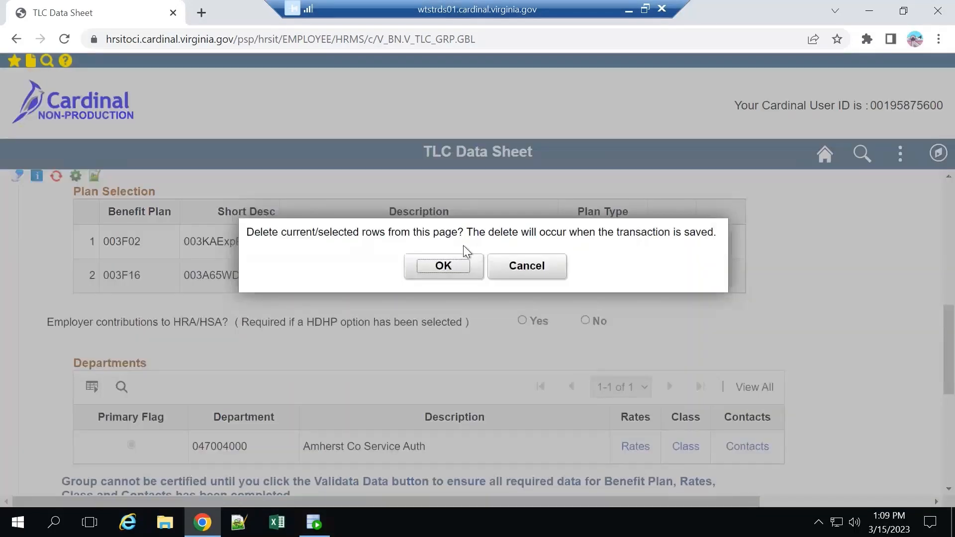
click(468, 275)
Add benefit plans 003F03 Key Adv 250 Comprehensive Dent and 003F04 Key Adv 250 Preventive Dent to the Plan Selection.
click(669, 245)
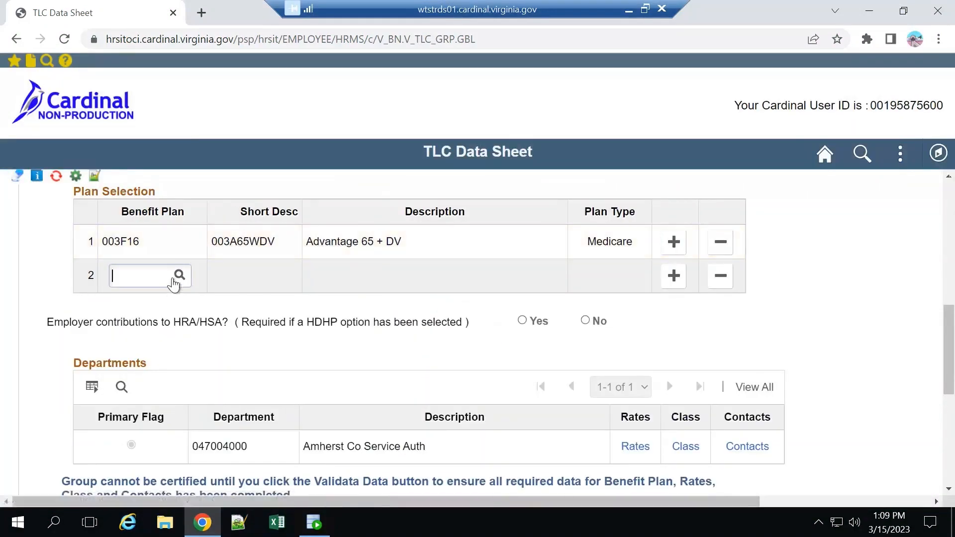
click(179, 276)
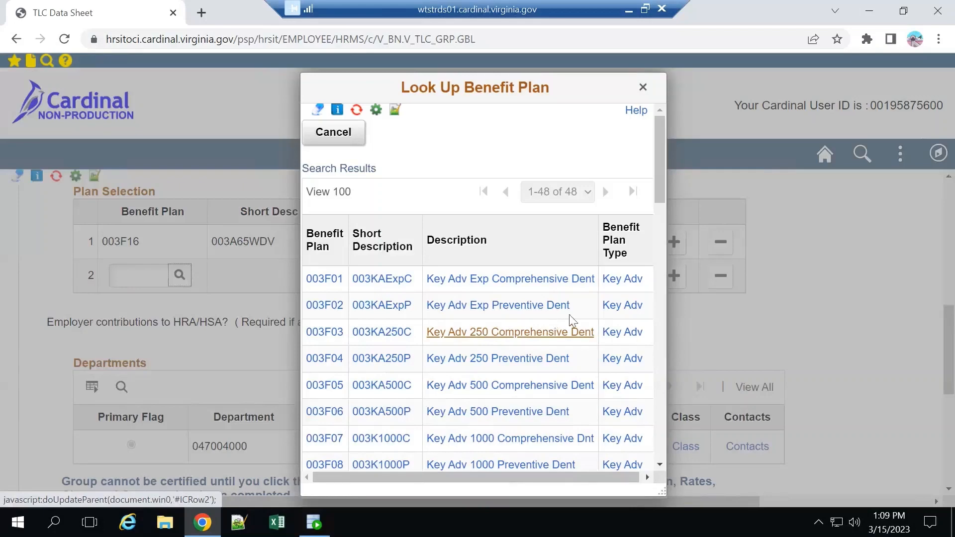
click(502, 336)
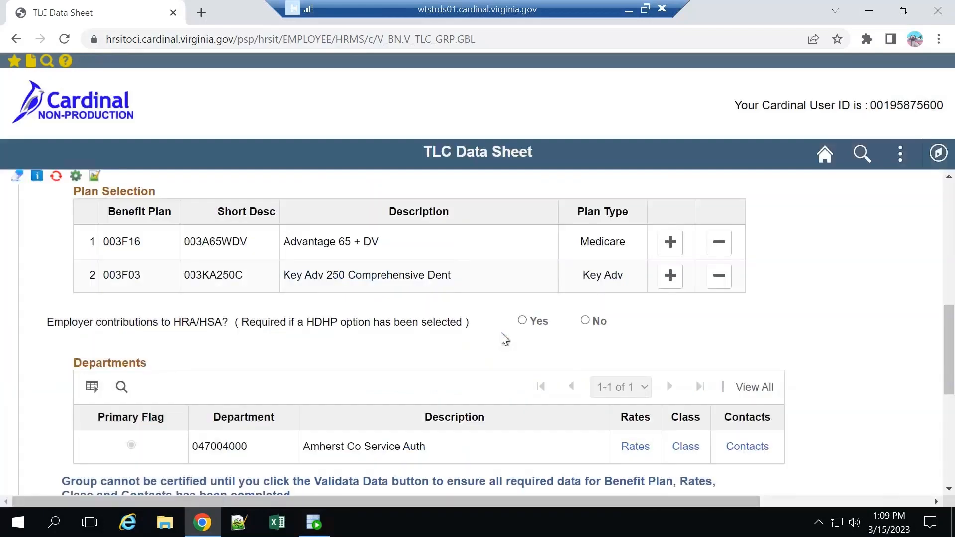
click(671, 276)
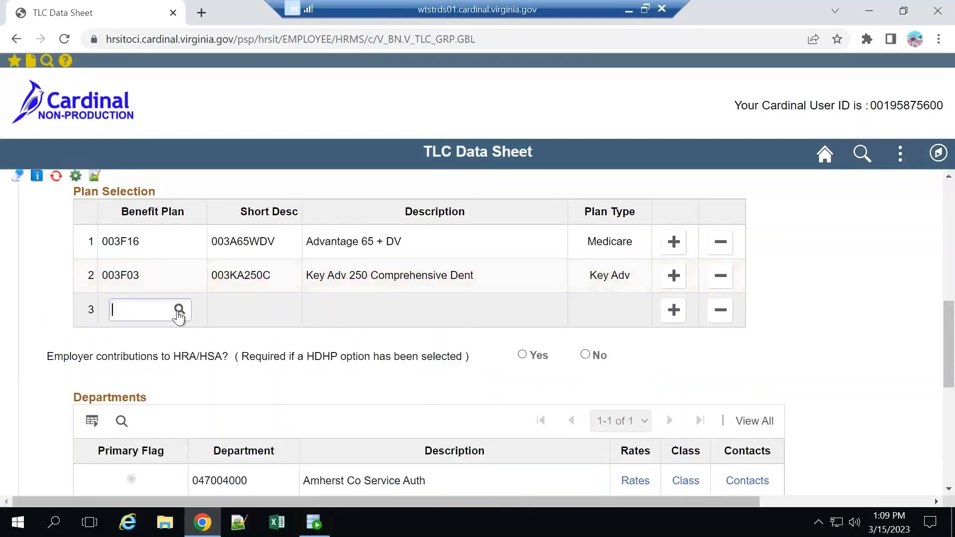
click(178, 312)
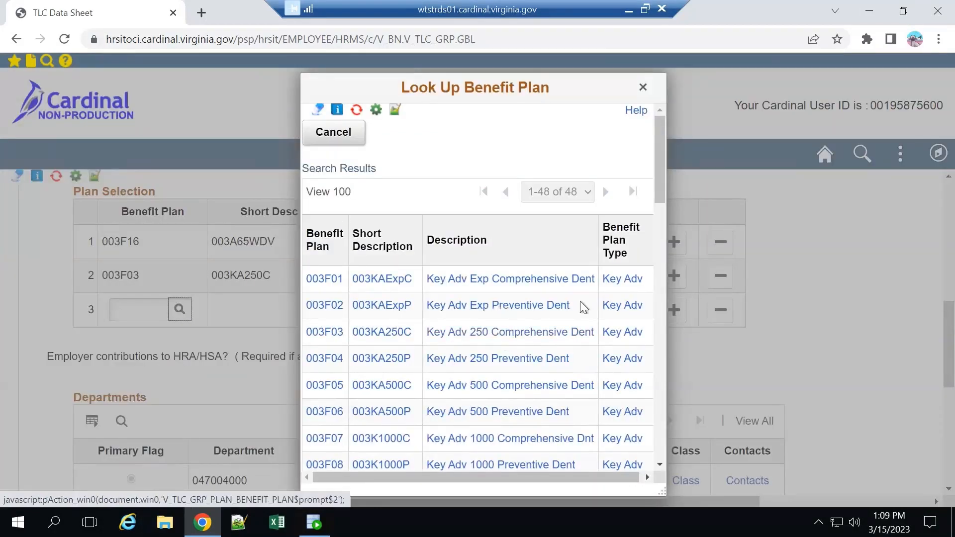
click(488, 359)
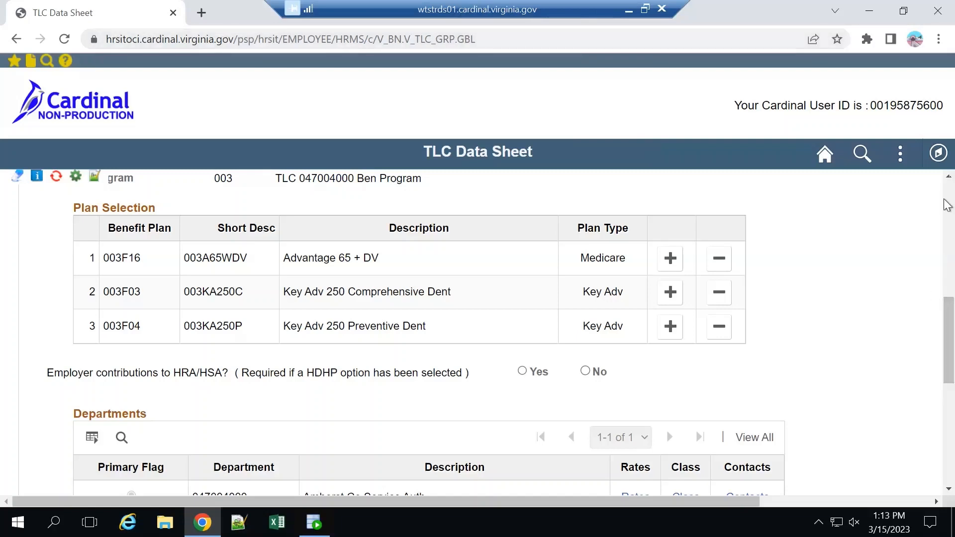
Review the updated group details and plans, and open the premium rates for the Amherst Co Service Auth department.
scroll(825, 238, up, 10)
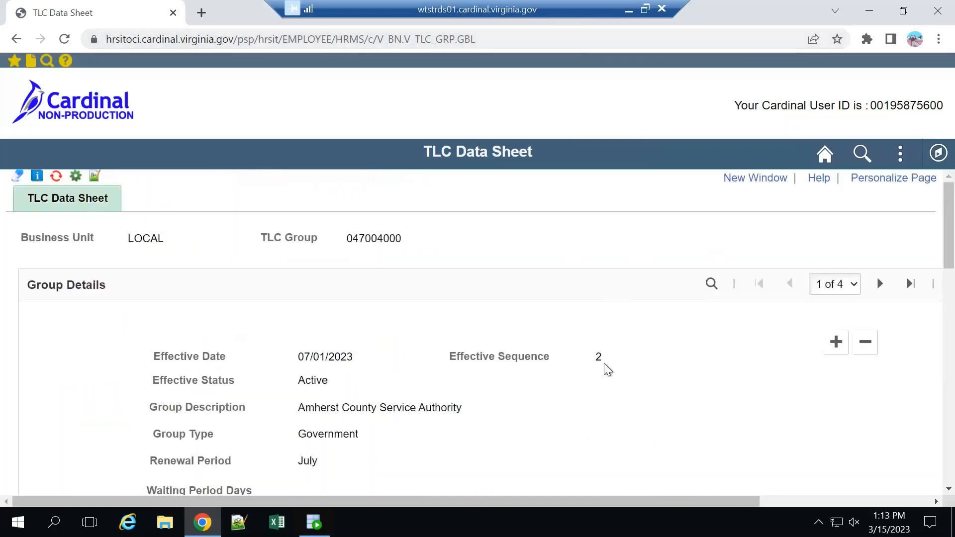
scroll(661, 368, down, 2)
scroll(661, 368, down, 4)
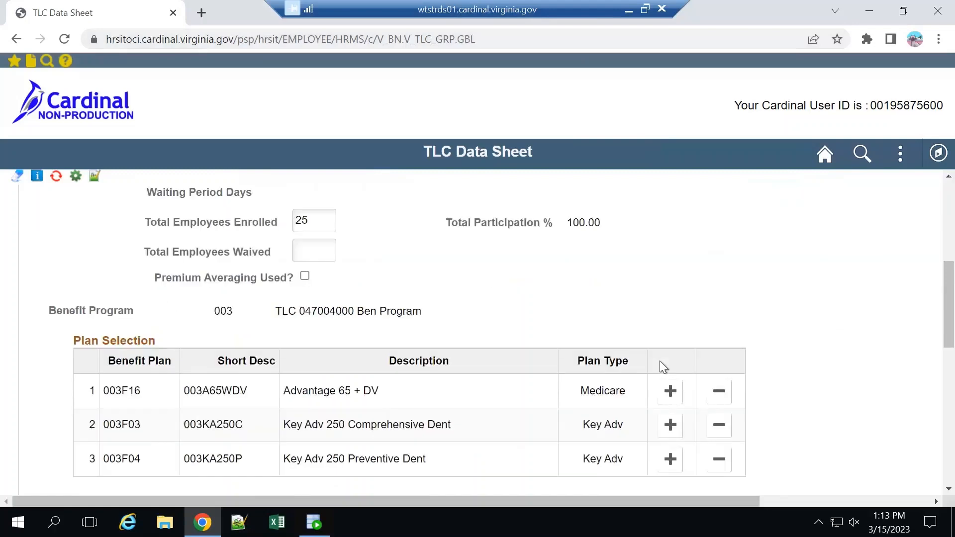
scroll(660, 361, down, 3)
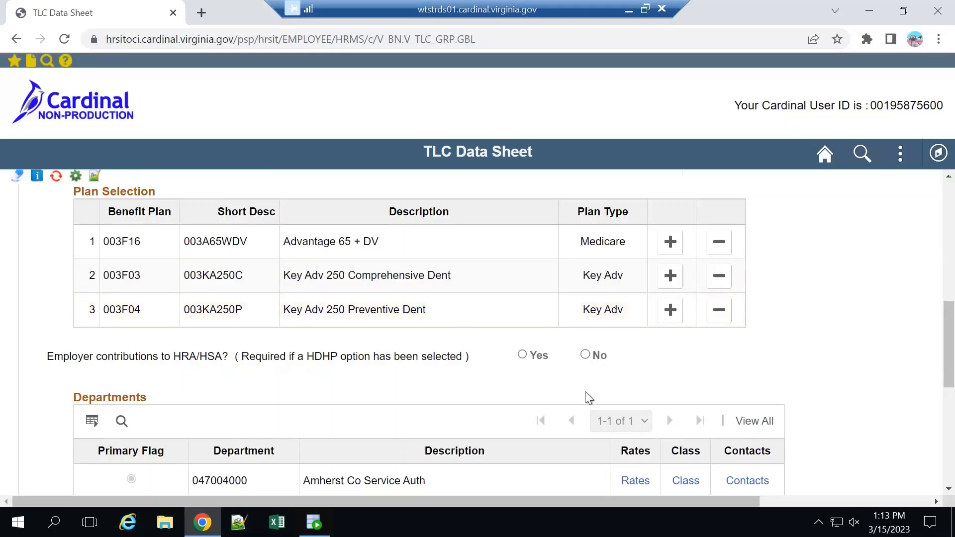
scroll(621, 378, down, 1)
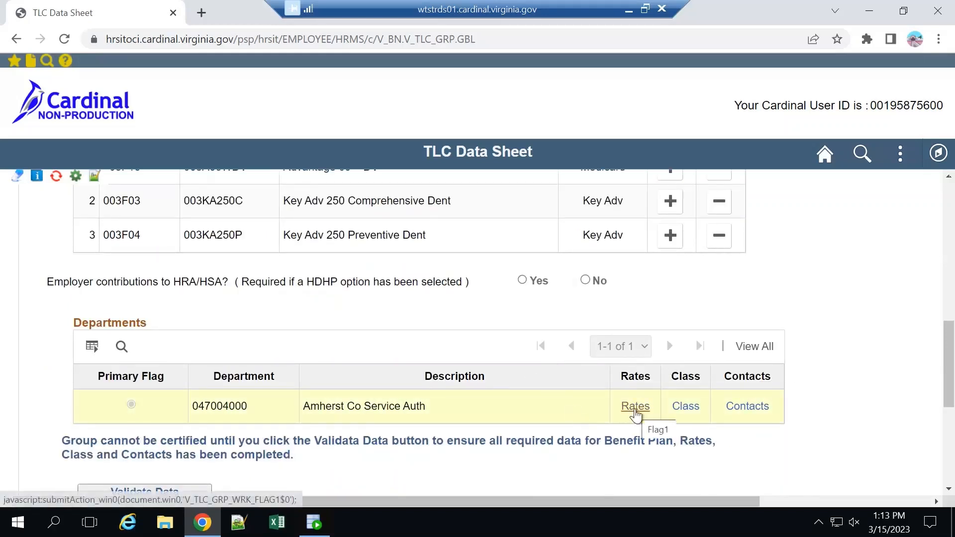
click(634, 410)
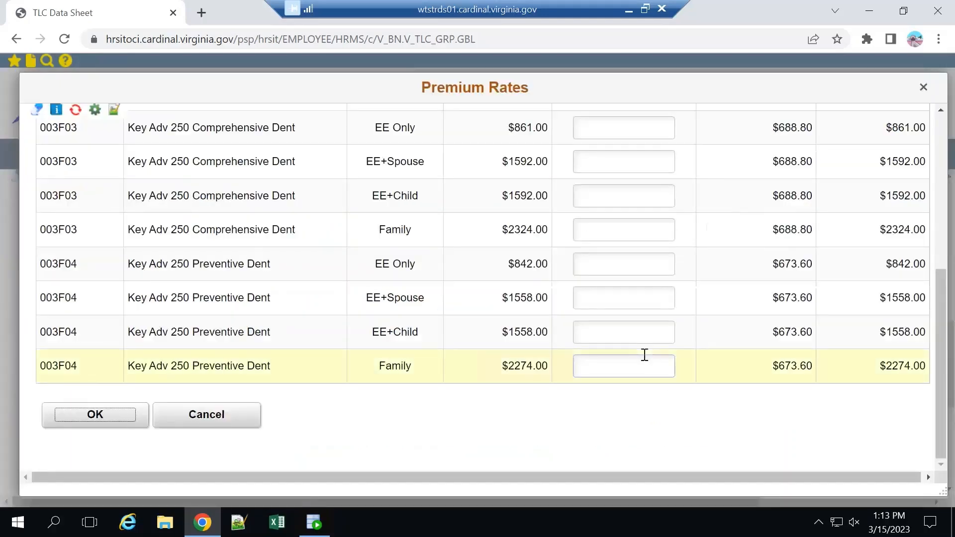
scroll(644, 355, up, 3)
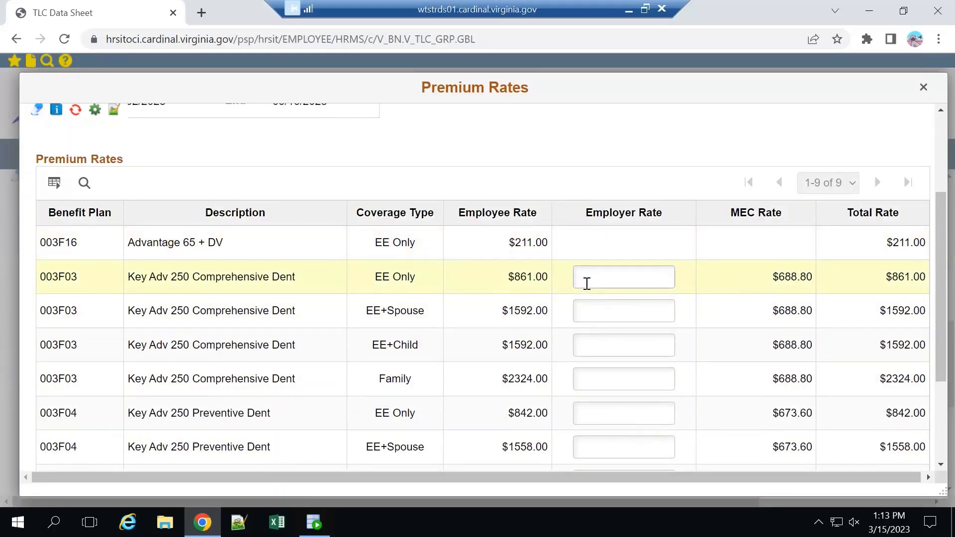
Set the Key Adv 250 Comprehensive Dent employer rate to $670.00 for EE Only and $689.00 for EE+Spouse.
click(615, 278)
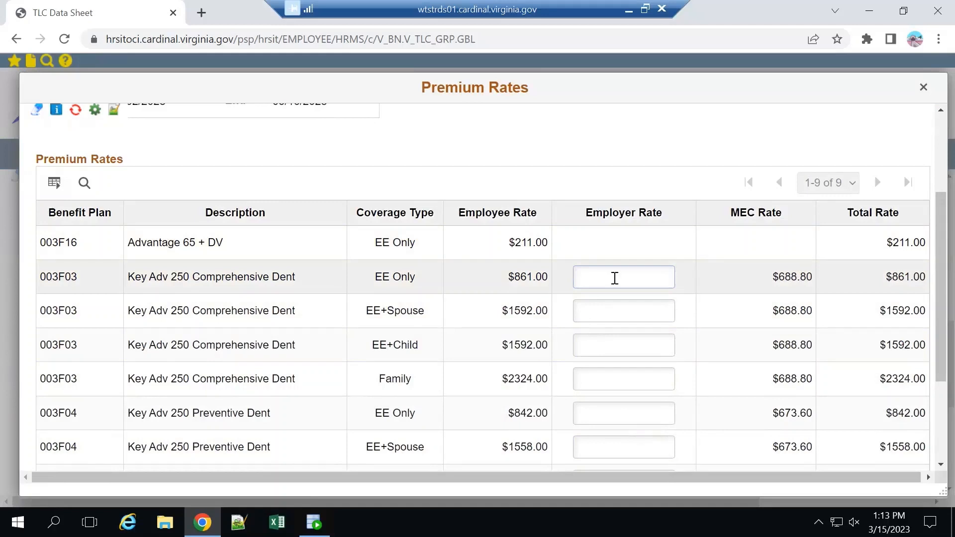
text(670)
key(Tab)
text(688)
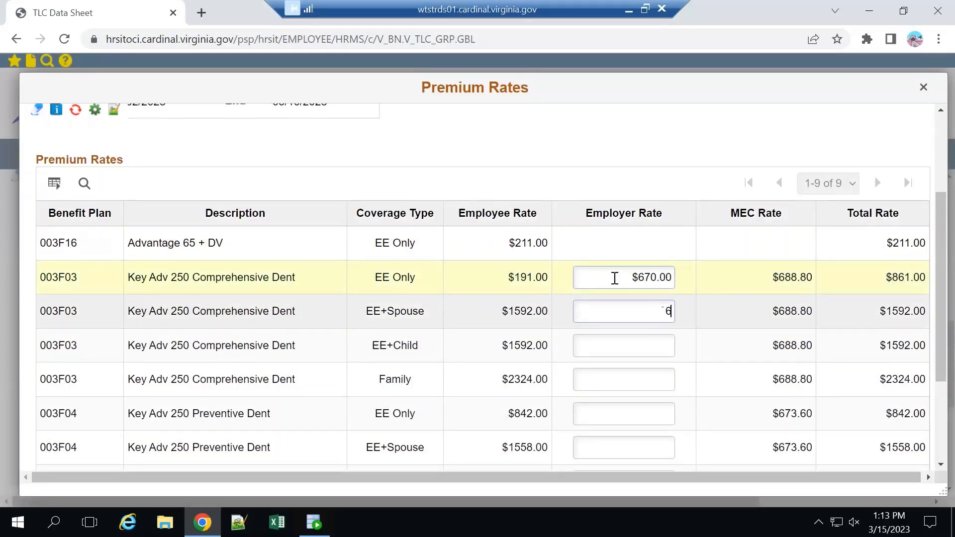
key(BackSpace)
text(9)
key(Tab)
key(Tab)
Copy the $689.00 employer rate to the EE+Child and Family tiers of Key Adv 250 Comprehensive Dent.
drag(630, 311, 687, 317)
key(ctrl+c)
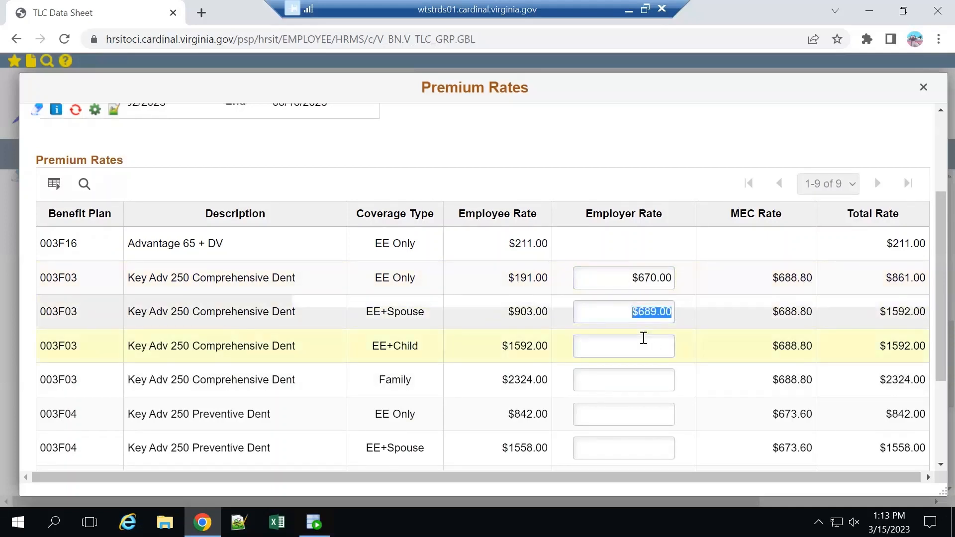
click(642, 337)
key(ctrl+v)
click(641, 379)
key(ctrl+v)
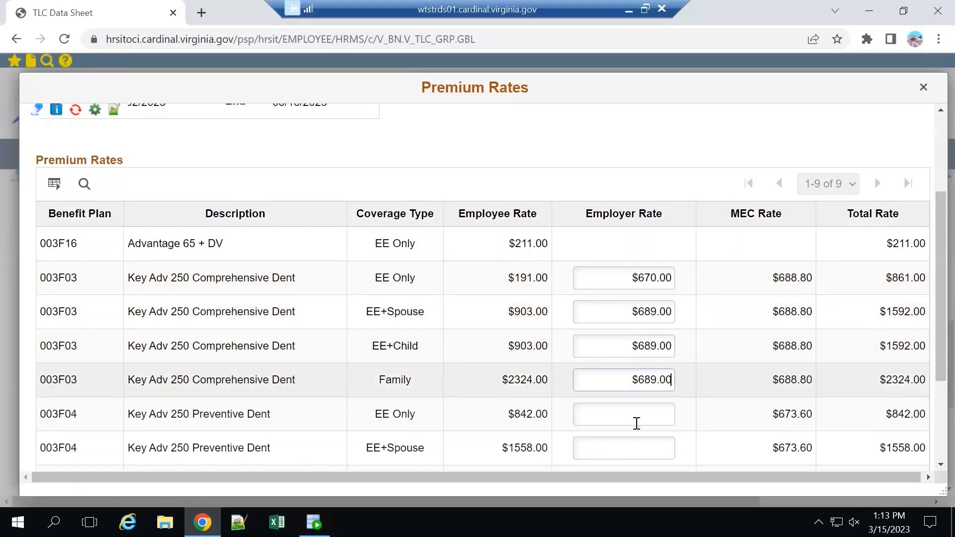
Fill in $689.00 as the employer rate for all four coverage types of Key Adv 250 Preventive Dent.
click(639, 414)
key(ctrl+v)
click(635, 447)
key(ctrl+v)
scroll(691, 378, down, 3)
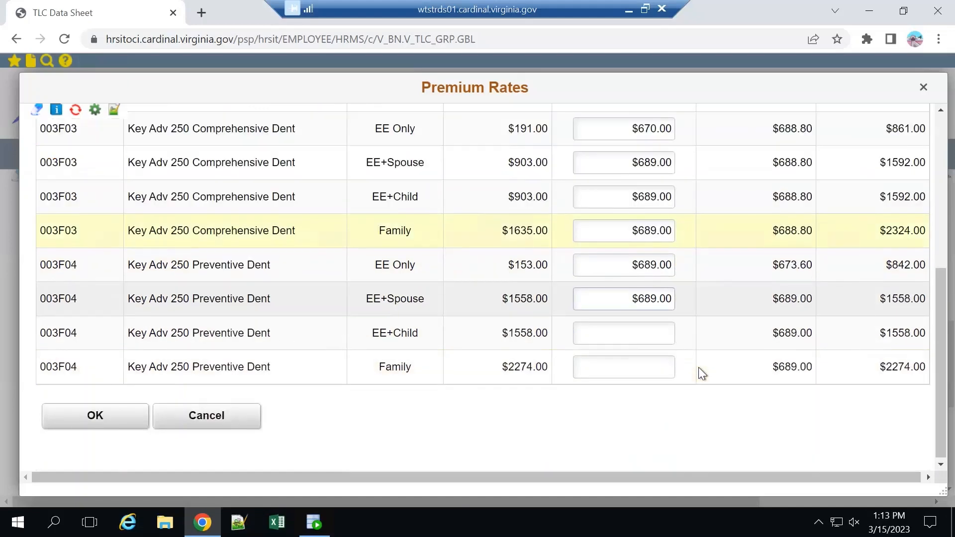
click(647, 335)
key(ctrl+v)
click(637, 361)
key(ctrl+v)
Review the entered employer rates and try to accept the premium rates.
scroll(688, 360, up, 6)
scroll(688, 360, down, 1)
scroll(348, 373, down, 5)
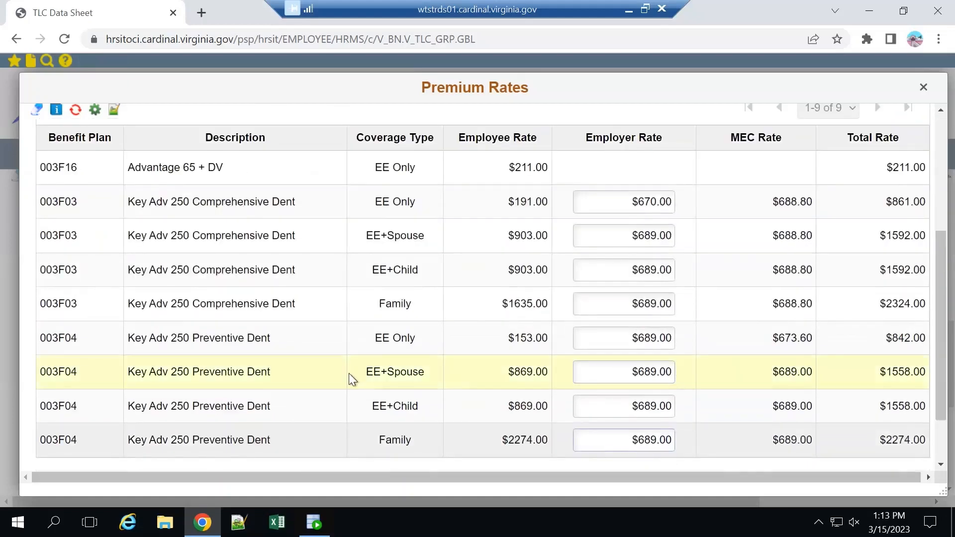
click(130, 417)
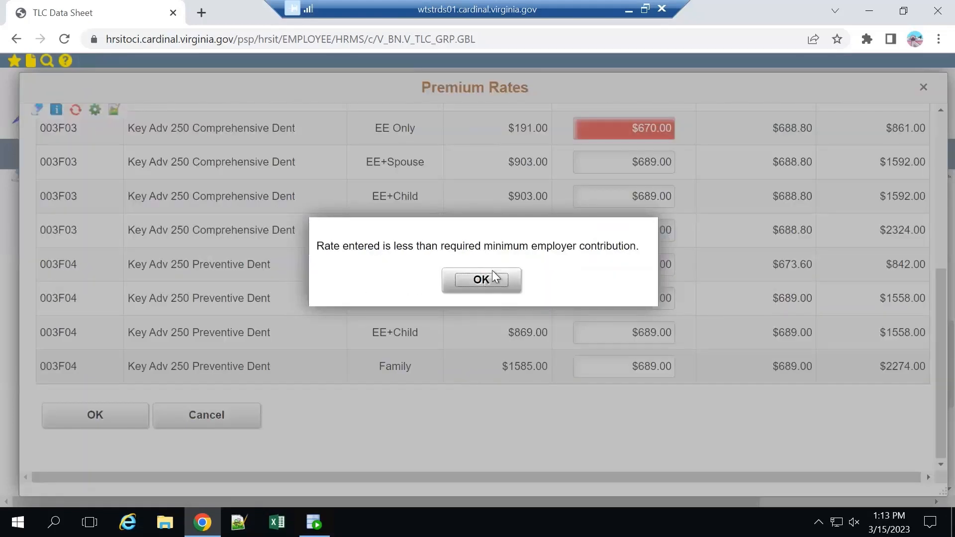
click(500, 279)
Set the EE Only employer rate of Key Adv 250 Comprehensive Dent to $689.00 and accept the premium rates.
scroll(664, 277, up, 3)
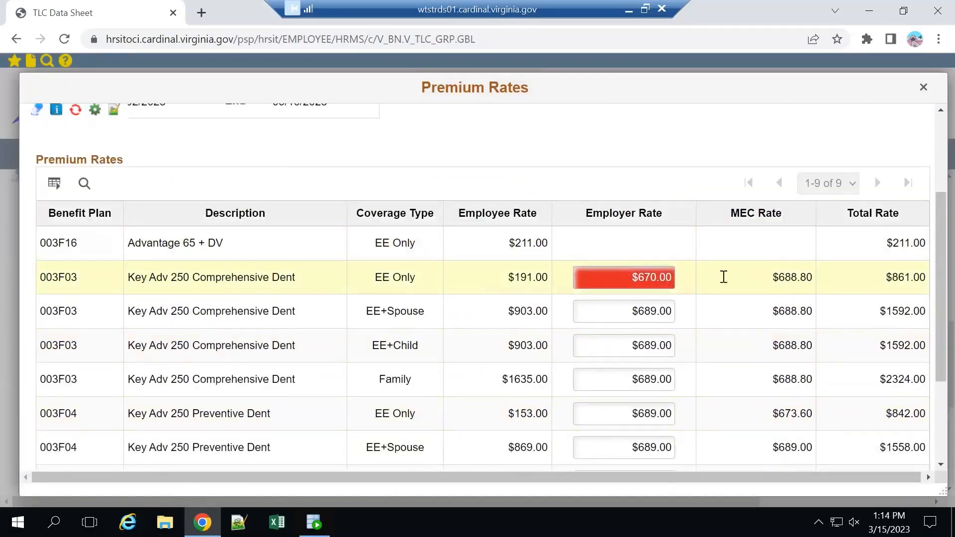
drag(626, 277, 741, 278)
text(6)
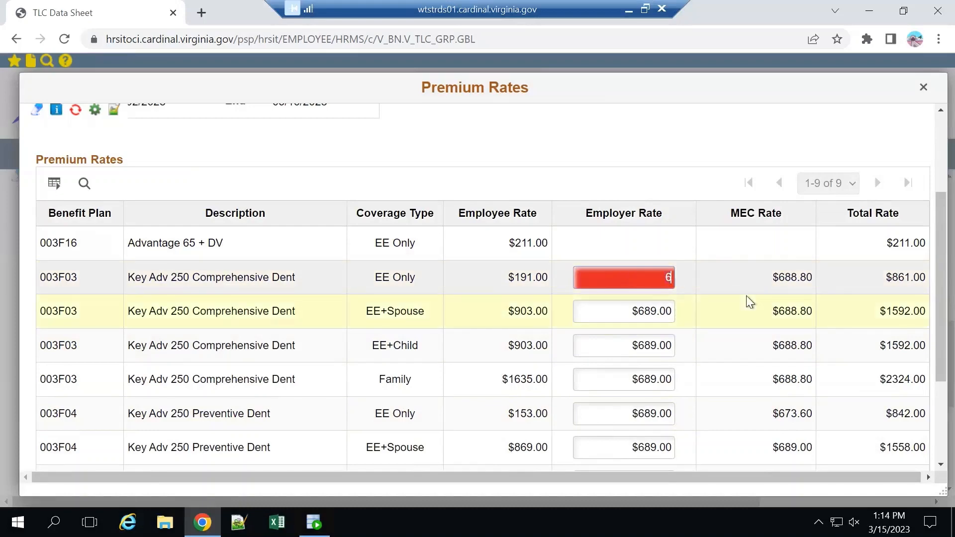
text(89)
key(Tab)
scroll(307, 282, down, 3)
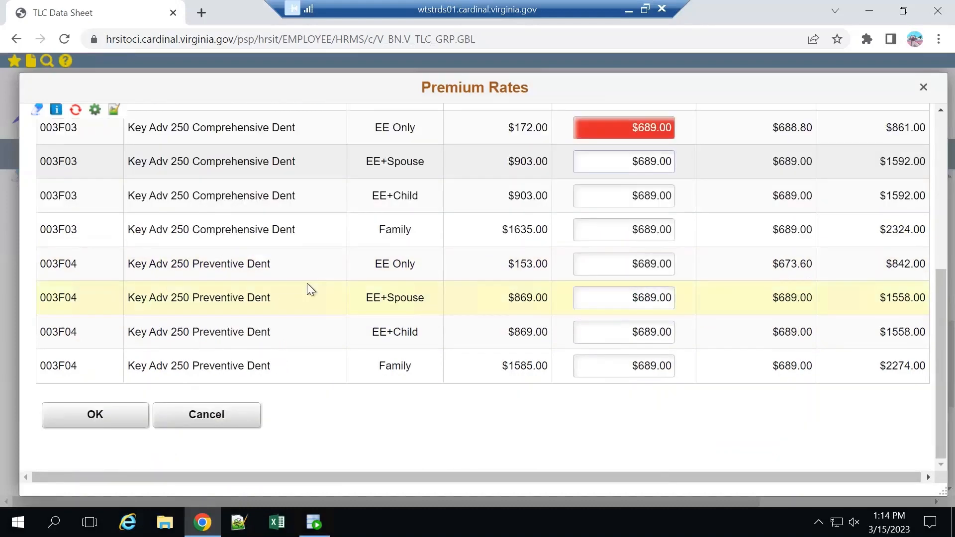
click(111, 415)
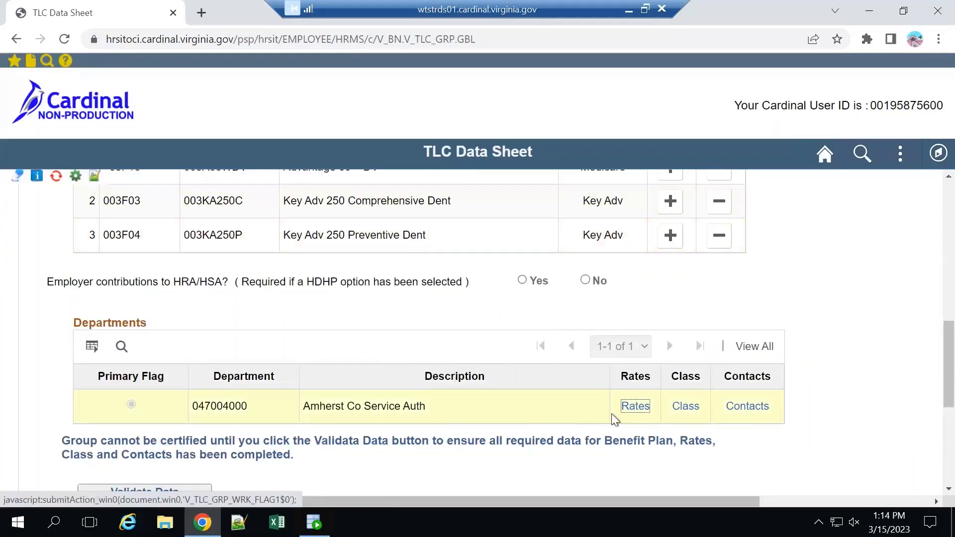
Open the department's employee classifications, show all rows, and check the billing method options for both COBRA Qual Ben classes.
click(686, 407)
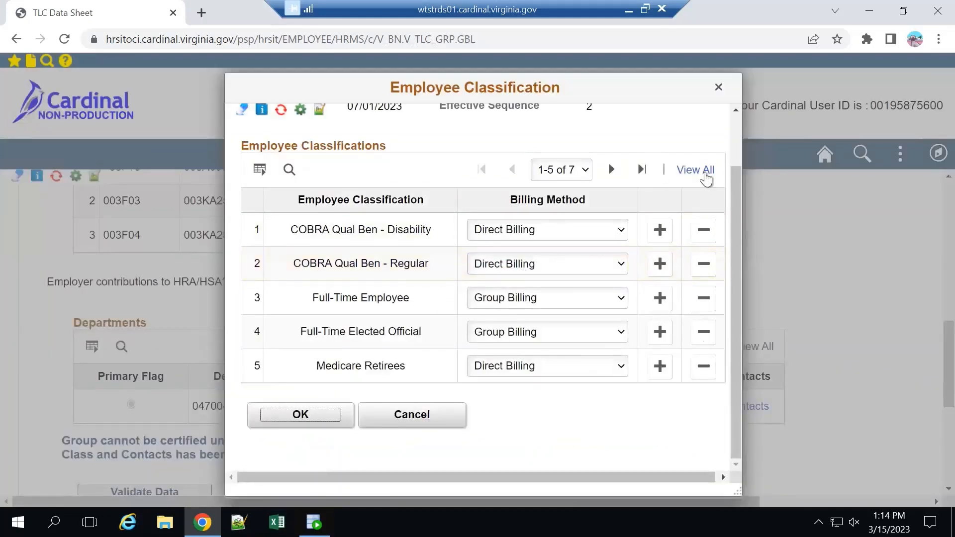
click(705, 172)
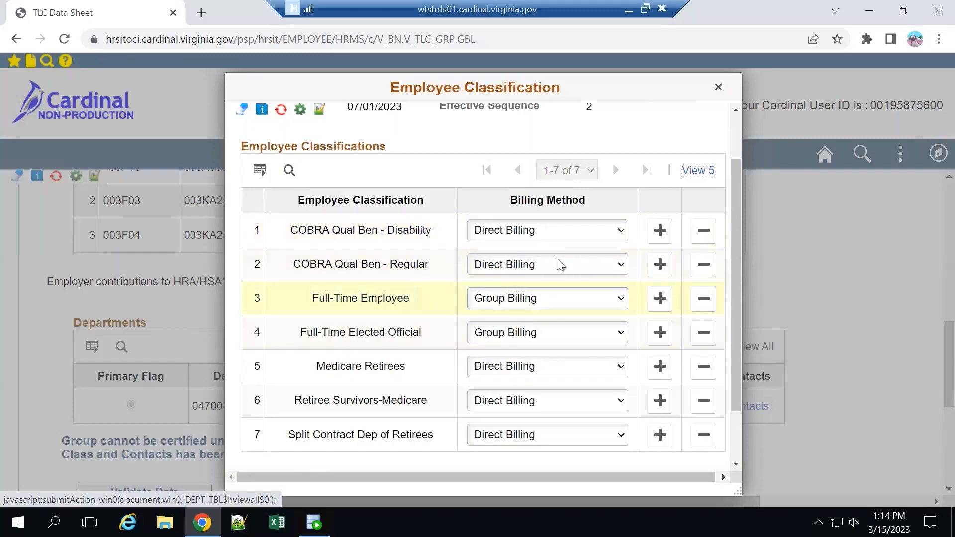
click(585, 228)
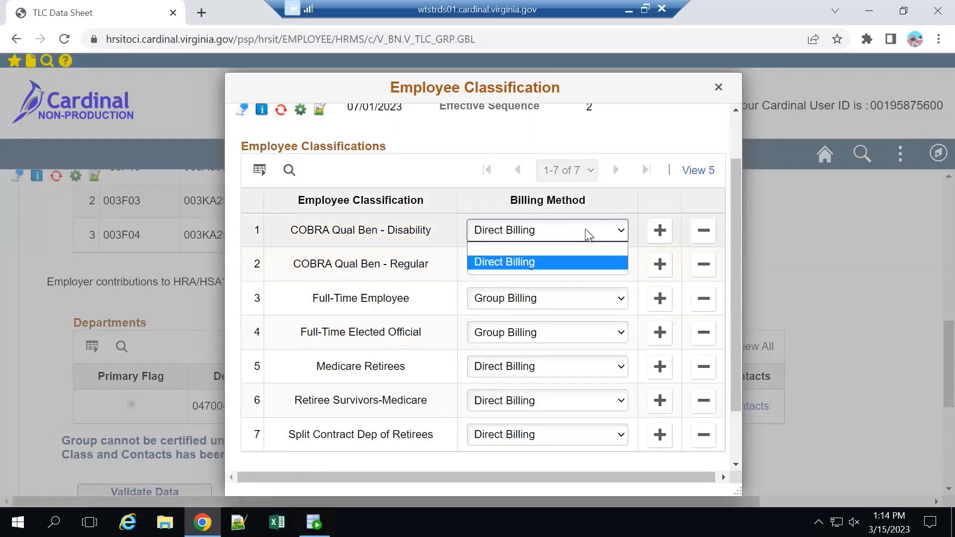
click(585, 228)
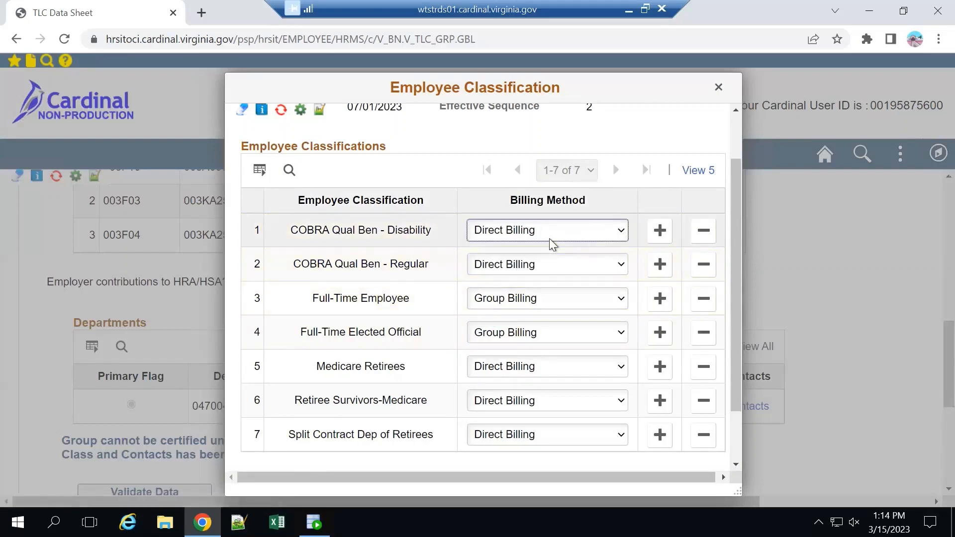
click(567, 234)
click(567, 234)
click(571, 255)
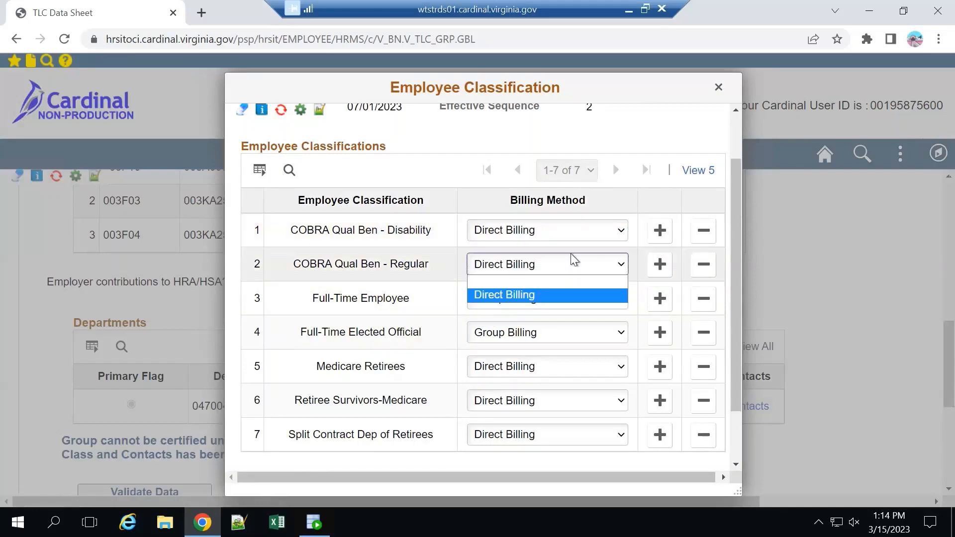
click(617, 145)
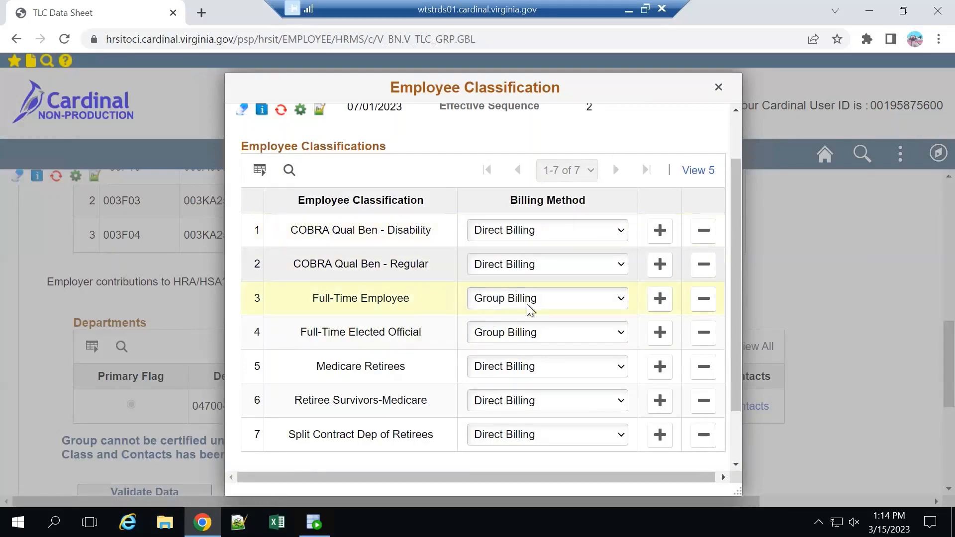
Check the billing method options offered for Full-Time Employee, Full-Time Elected Official and Medicare Retirees.
click(539, 296)
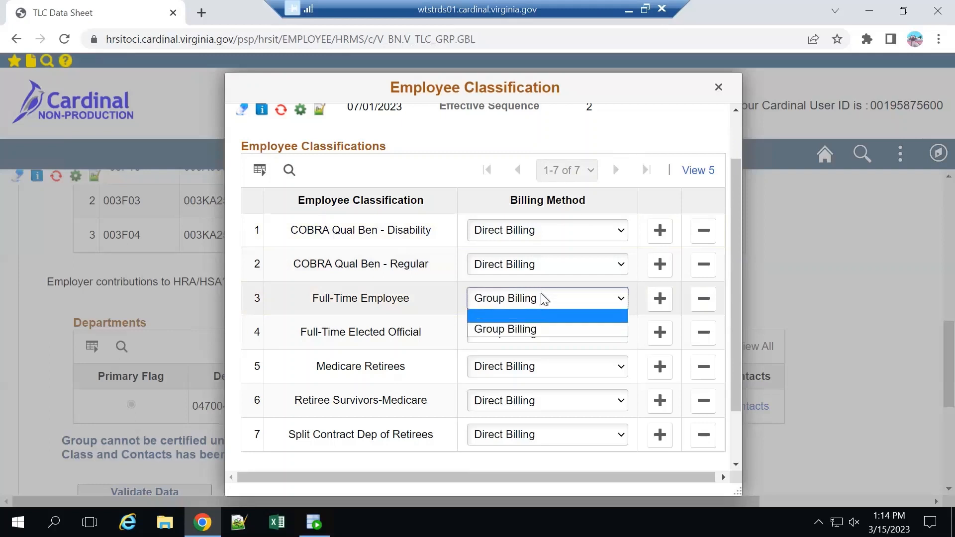
click(542, 351)
click(533, 338)
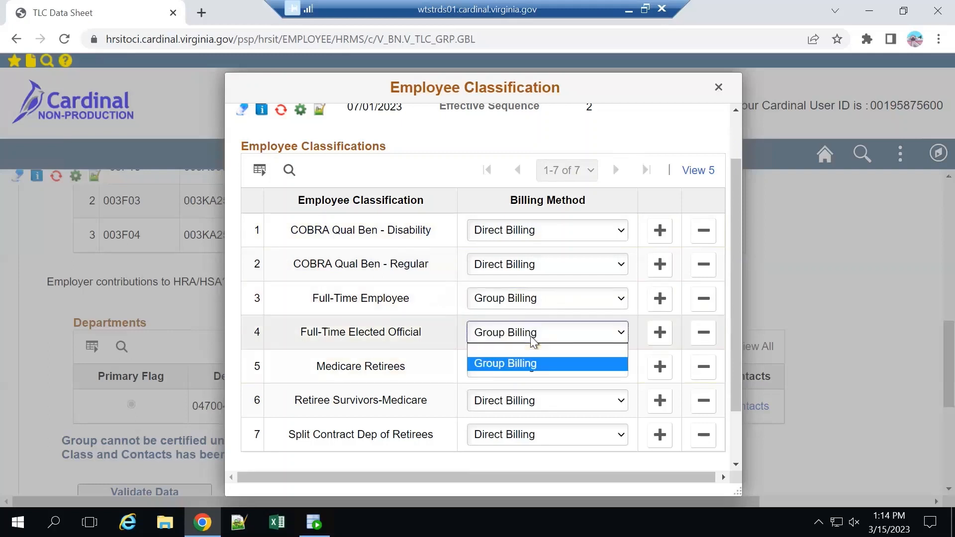
click(426, 354)
click(516, 371)
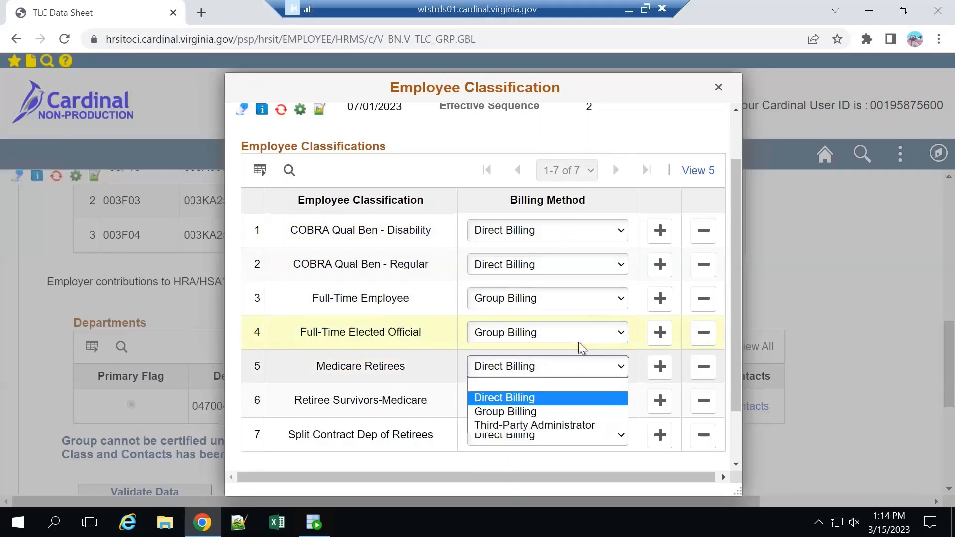
click(433, 362)
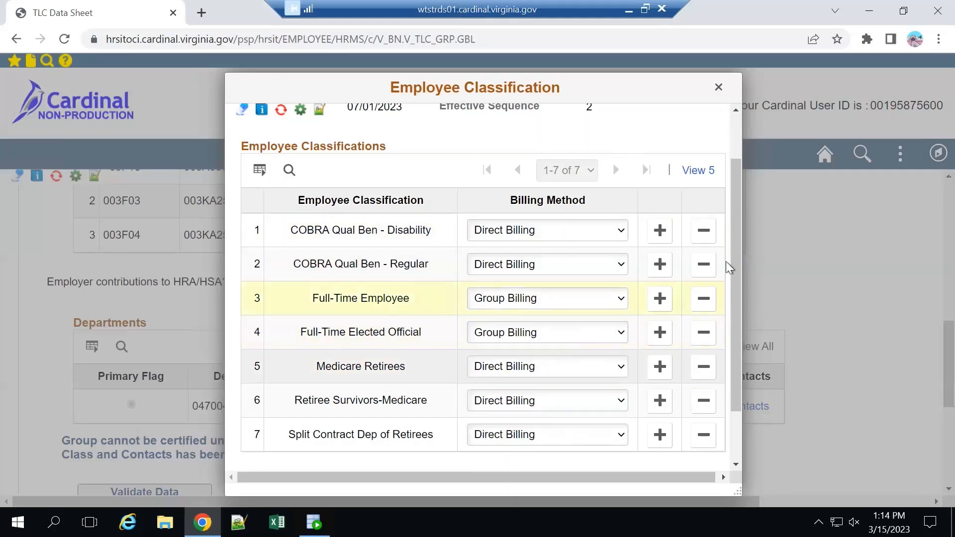
Add a classification row for Surv of Emp Xtra Month Covg at the end of the list and delete that row again.
drag(732, 252, 736, 309)
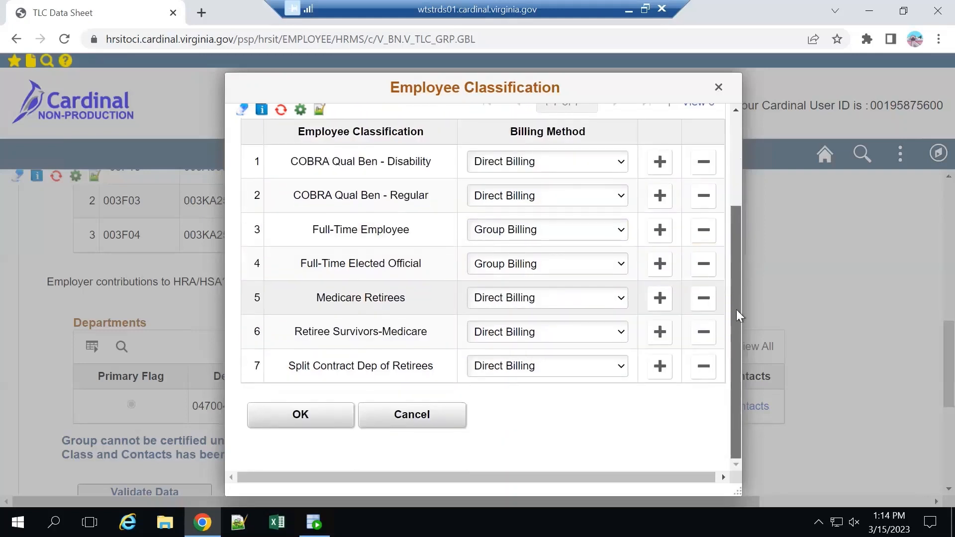
click(661, 367)
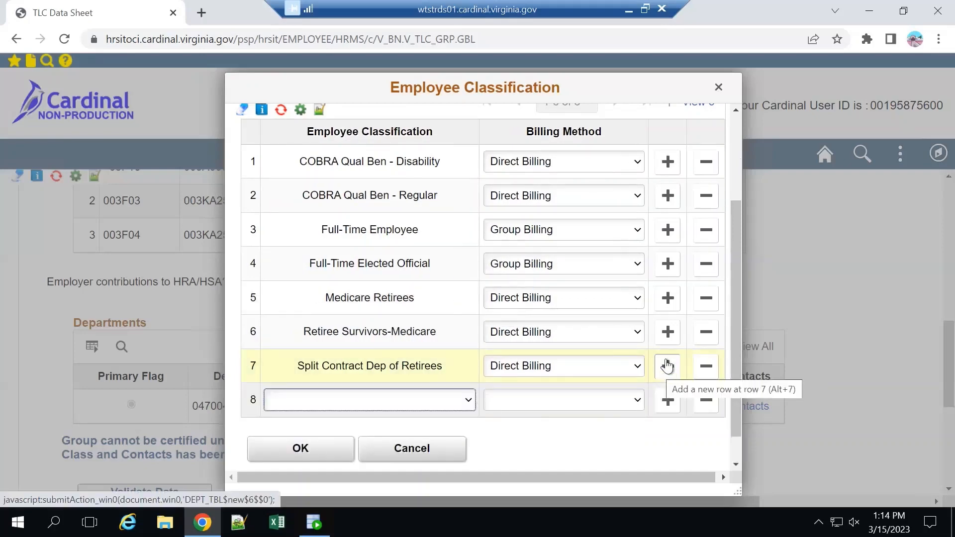
click(467, 399)
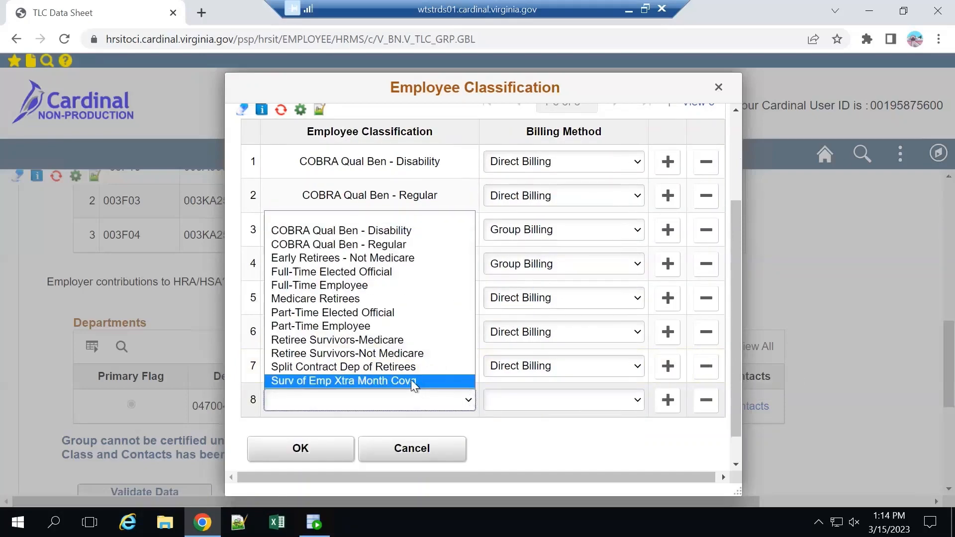
click(443, 380)
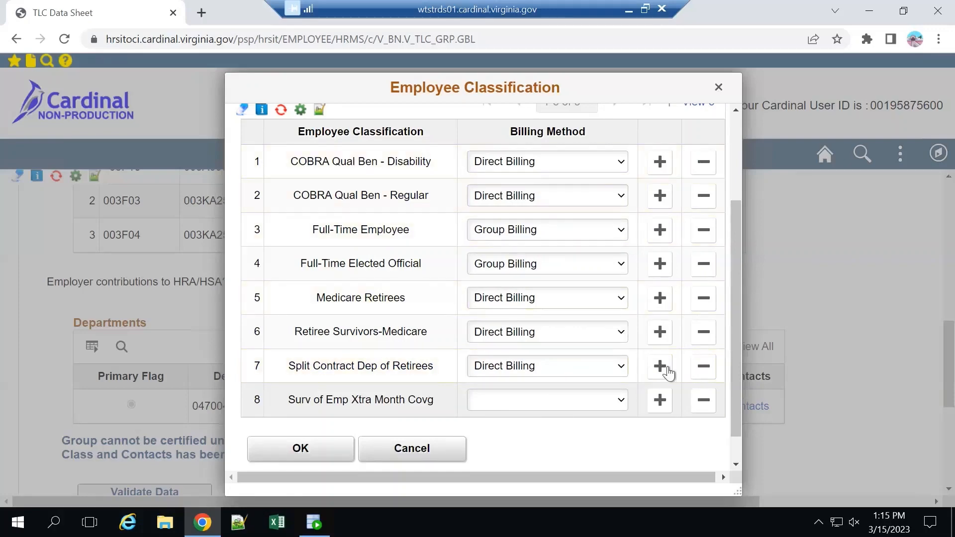
click(701, 408)
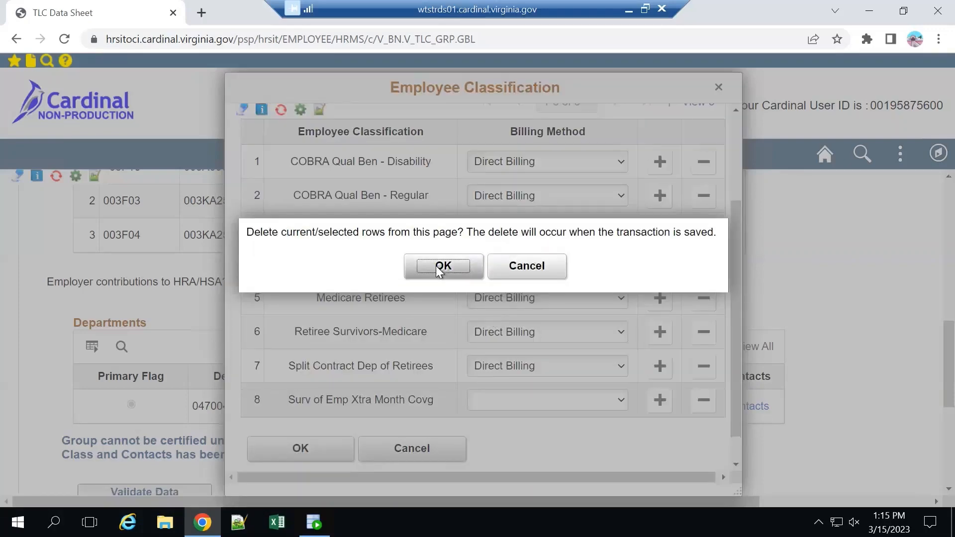
key(Return)
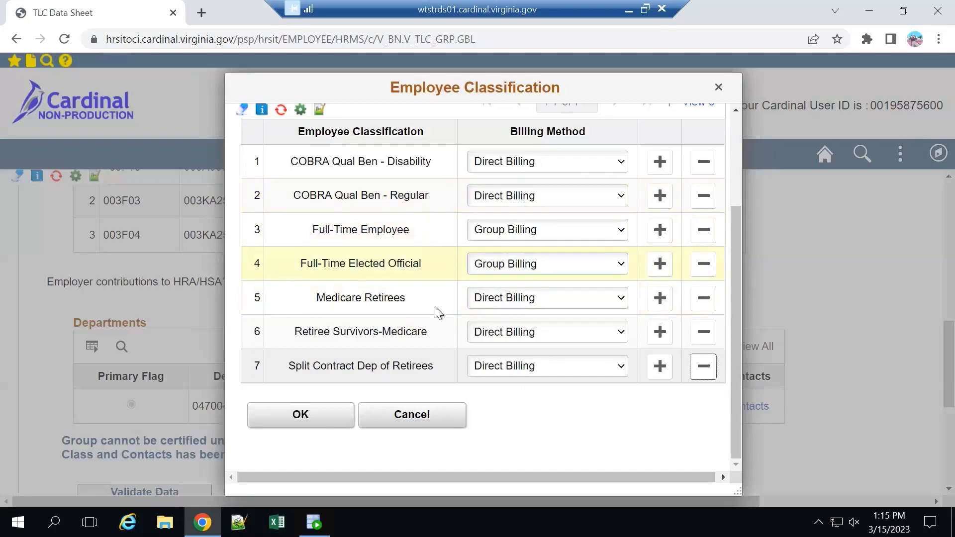
Accept the employee classifications and open the department's contacts for review.
click(308, 417)
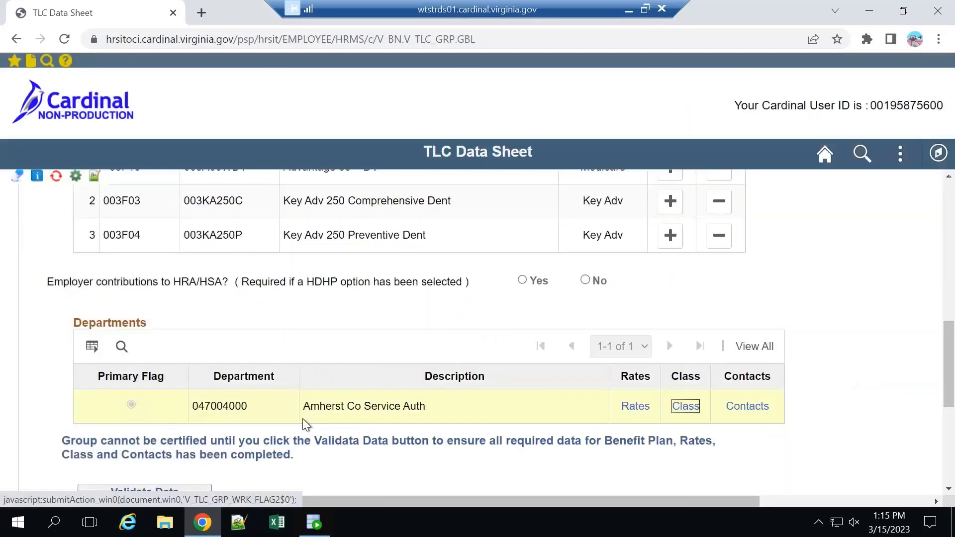
click(747, 406)
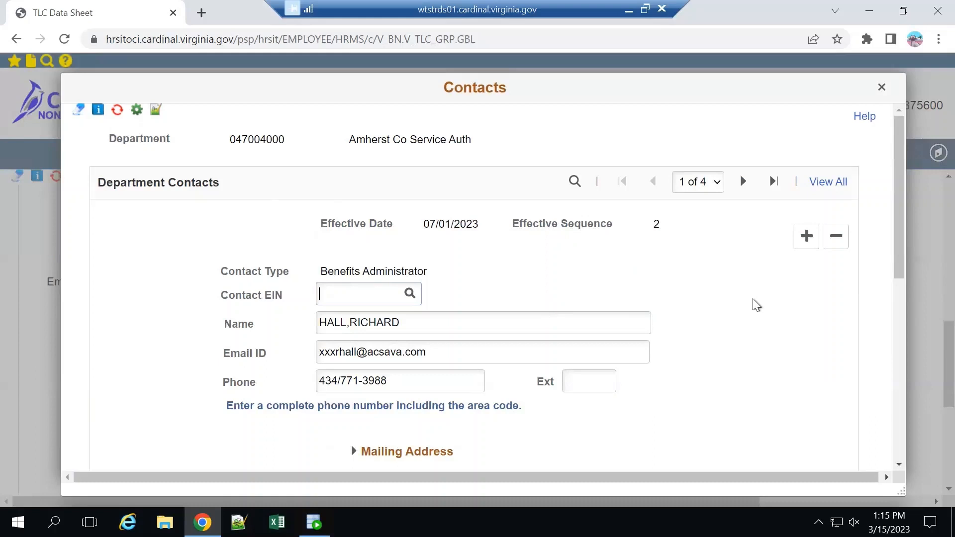
scroll(753, 298, down, 3)
scroll(753, 298, up, 3)
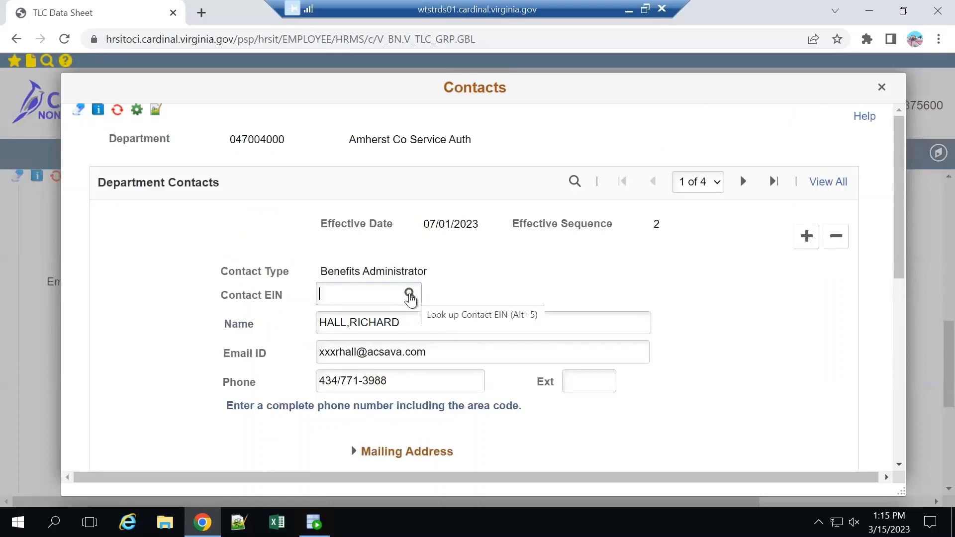
View the Contact EIN lookup for the Benefits Administrator contact and close it without choosing anyone.
click(409, 294)
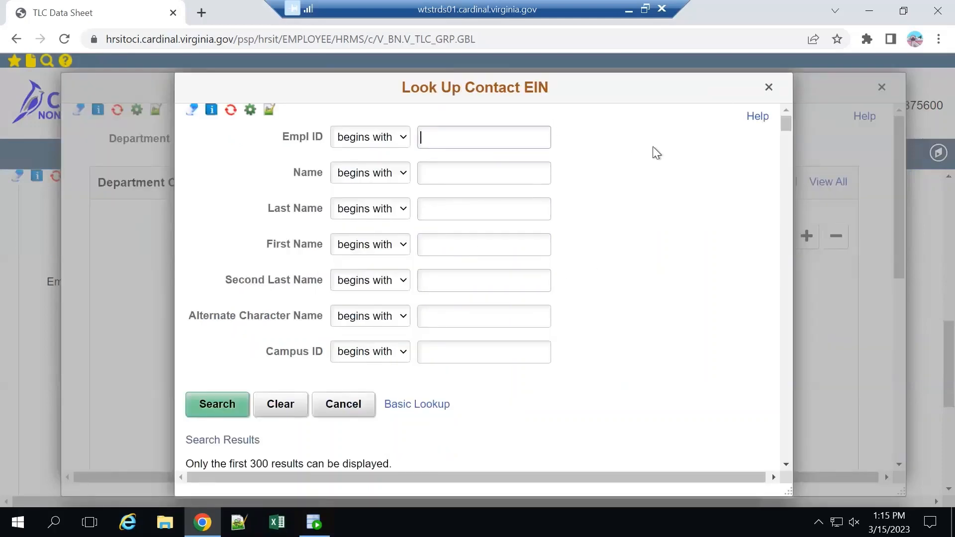
scroll(648, 158, down, 4)
scroll(649, 157, up, 4)
click(769, 89)
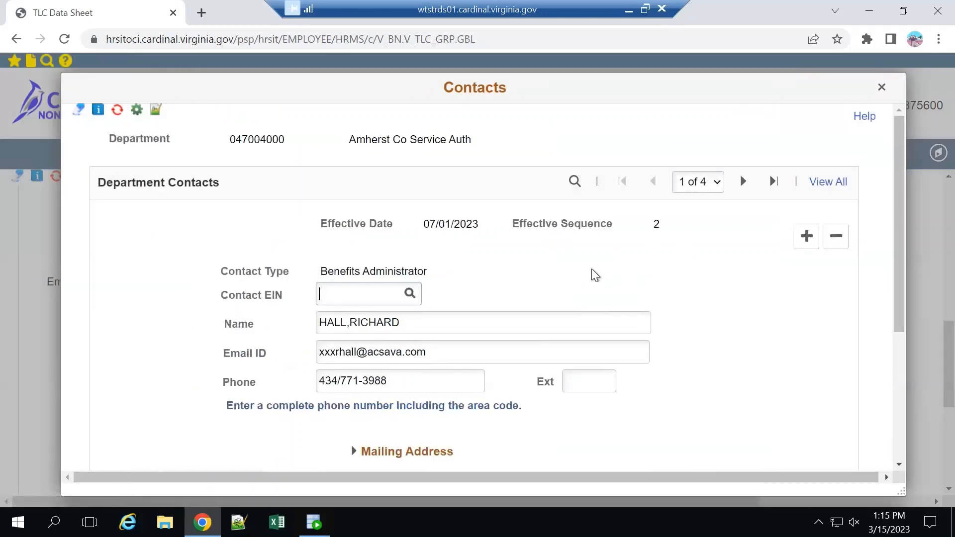
Accept the department contacts and validate the group's benefit plan, rates, class and contact data.
scroll(582, 274, down, 4)
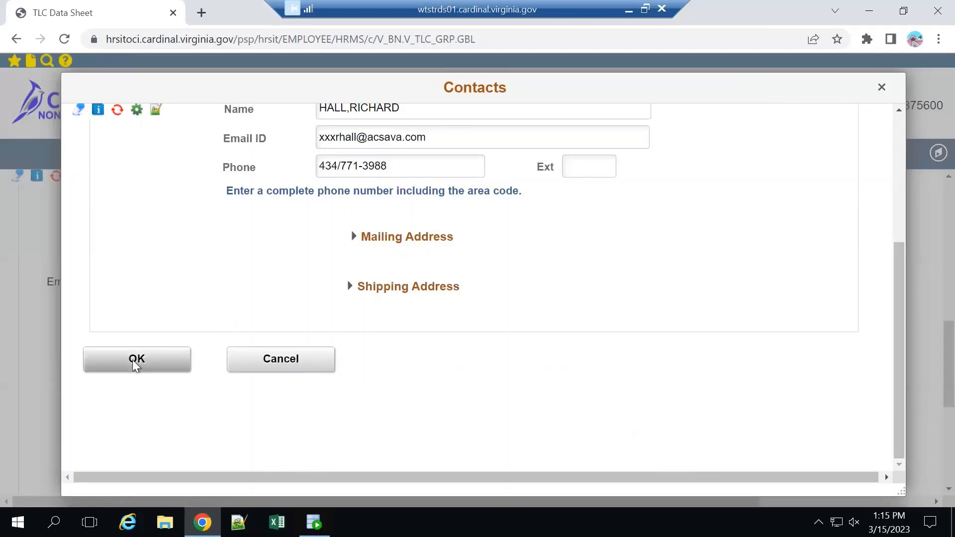
click(135, 362)
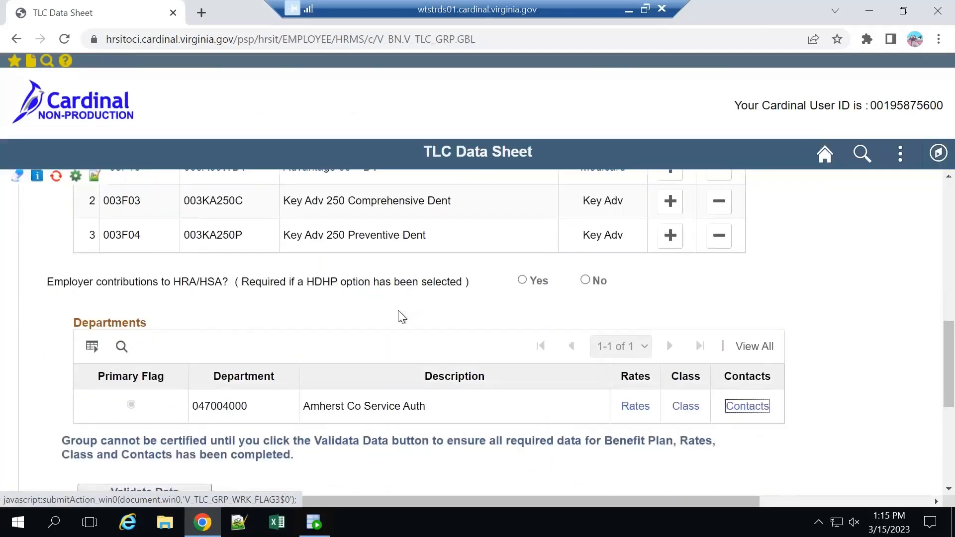
scroll(398, 312, down, 1)
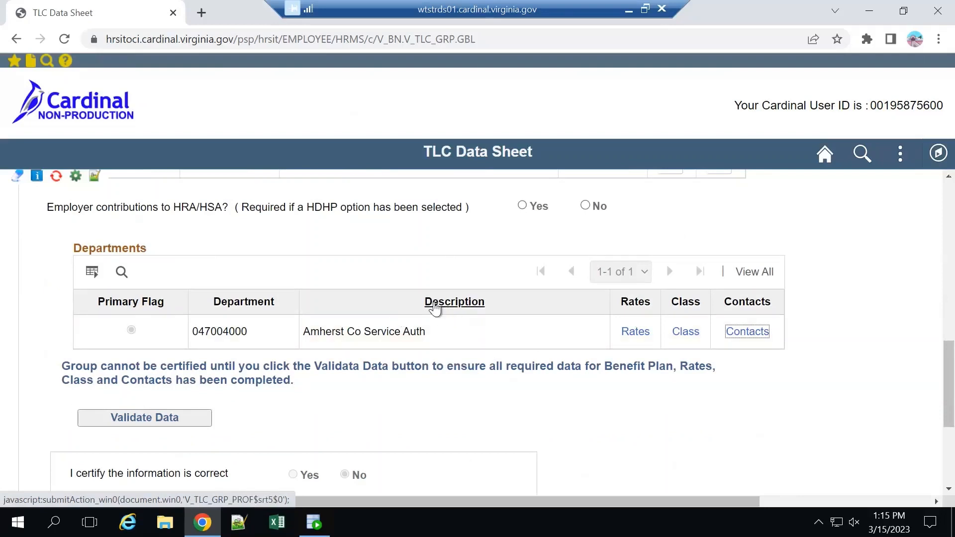
click(165, 418)
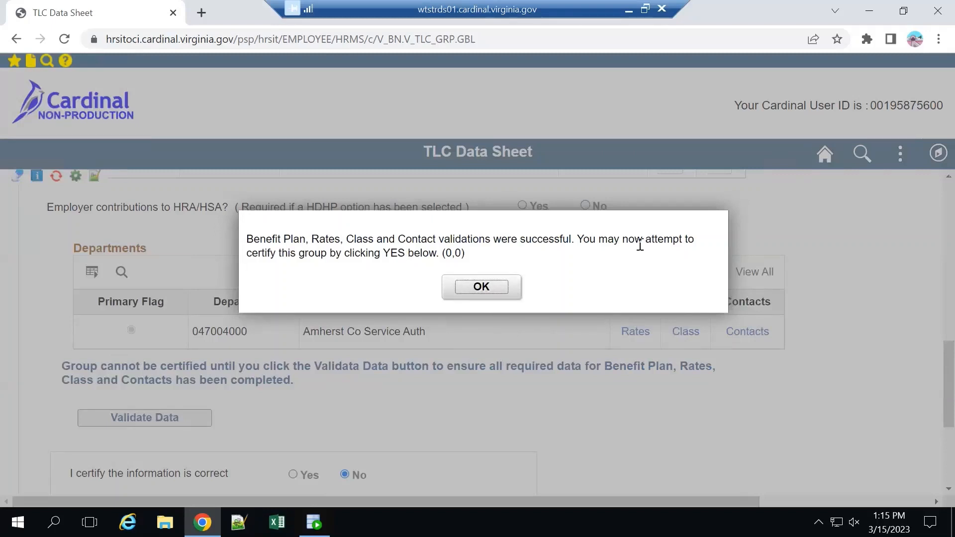
click(492, 290)
Certify the group's information as correct with Yes and save the data sheet.
scroll(603, 372, down, 1)
scroll(604, 373, down, 1)
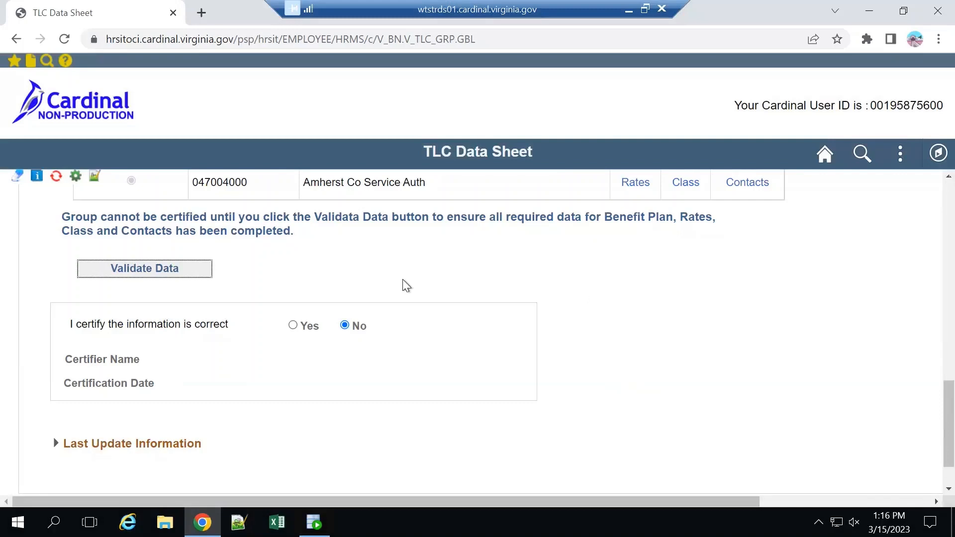
click(294, 326)
scroll(423, 329, down, 1)
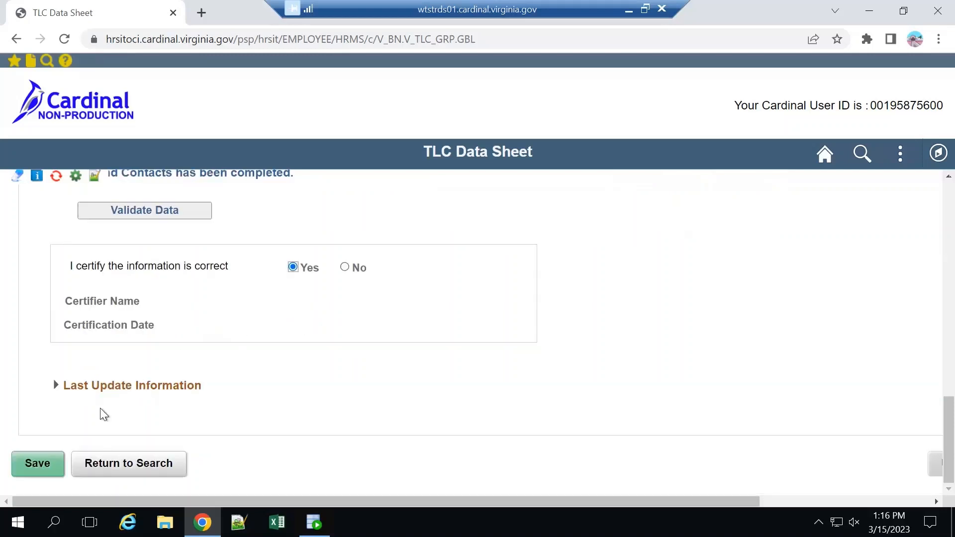
click(35, 468)
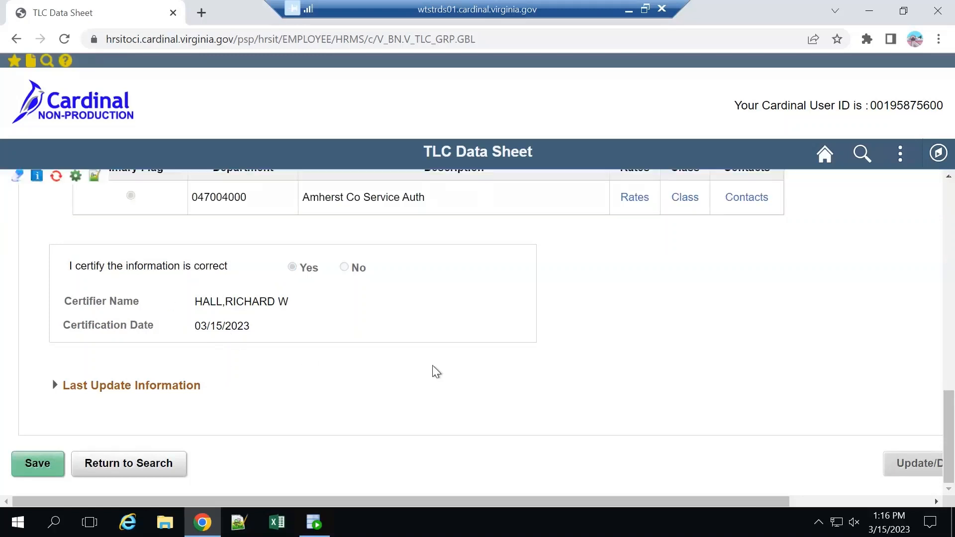
Reopen the TLC Data Sheet page under the Benefits Employer Information section and search for the group's record with blank criteria.
scroll(411, 331, up, 15)
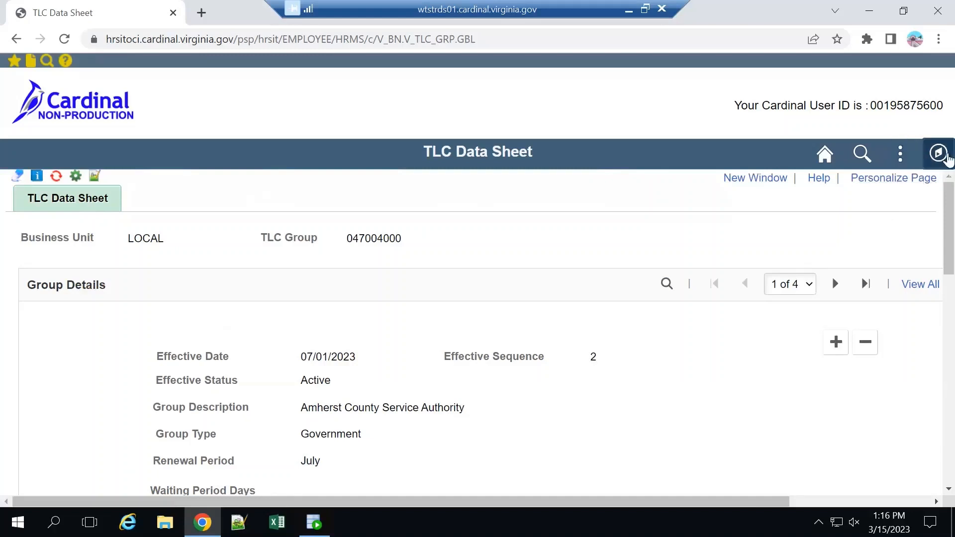
click(938, 153)
click(914, 293)
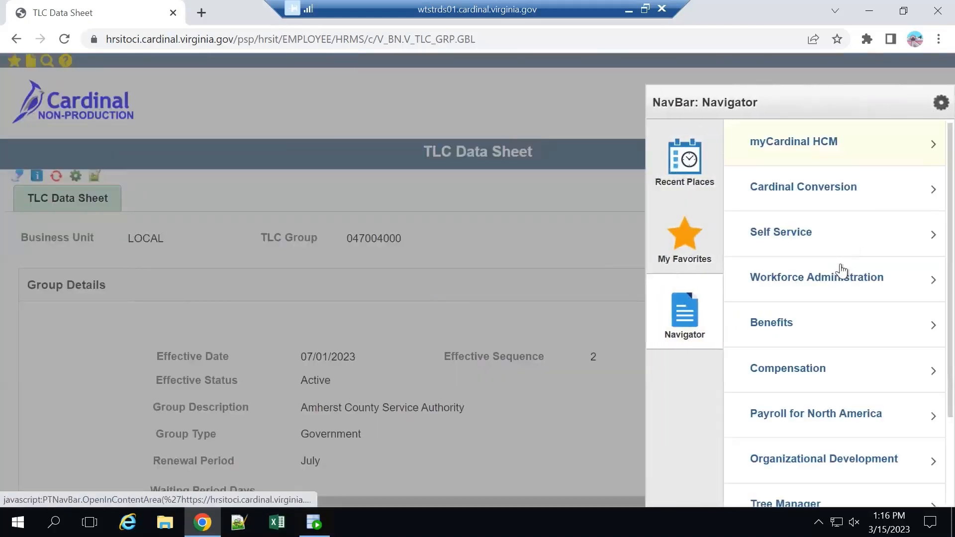
click(825, 323)
scroll(828, 343, down, 1)
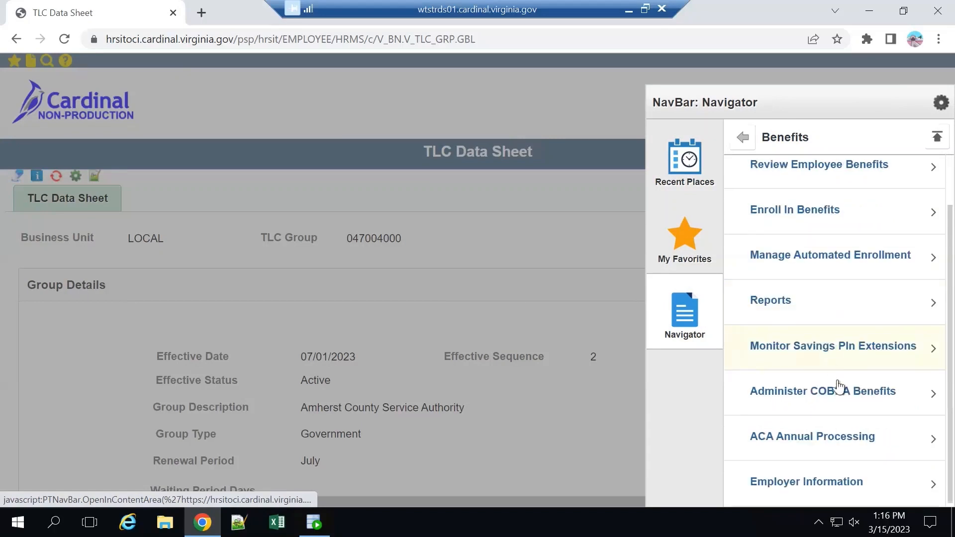
click(833, 481)
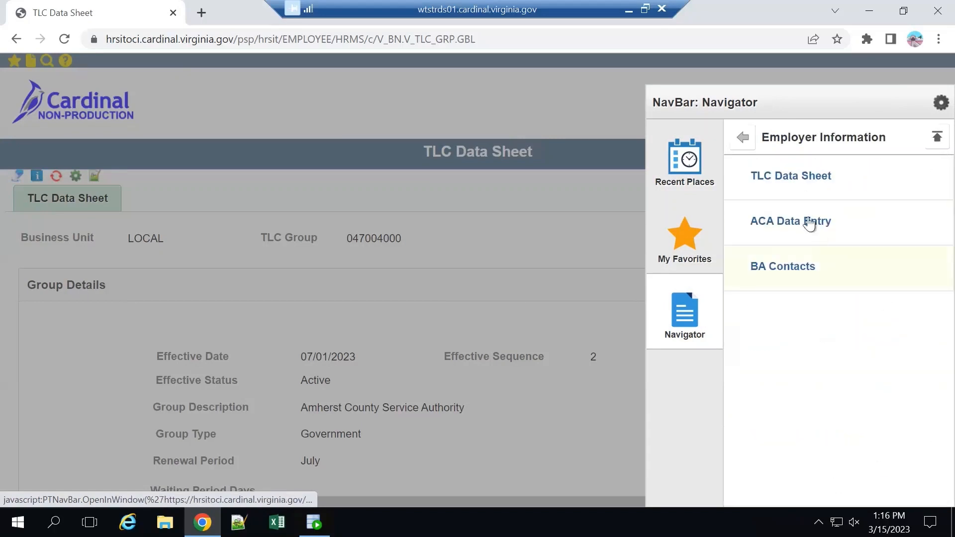
click(802, 178)
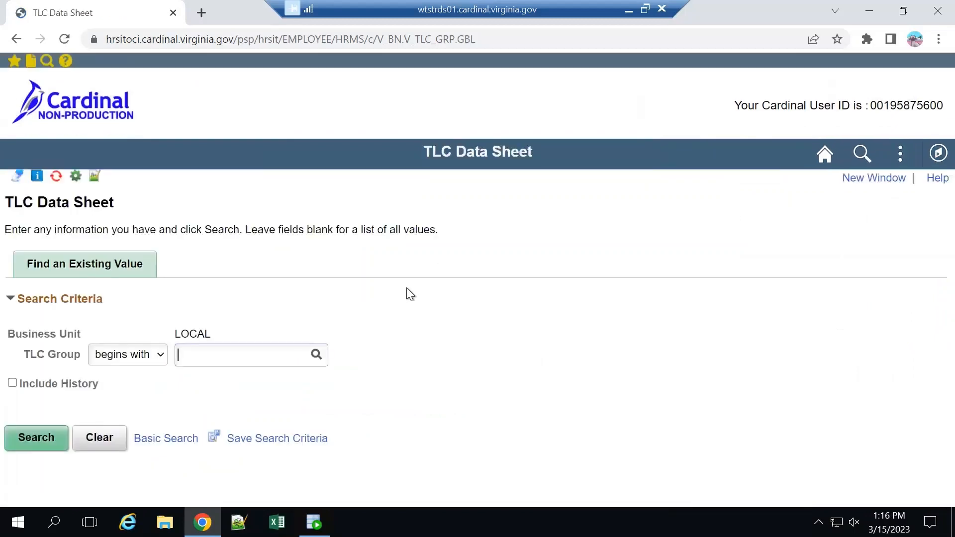
click(48, 442)
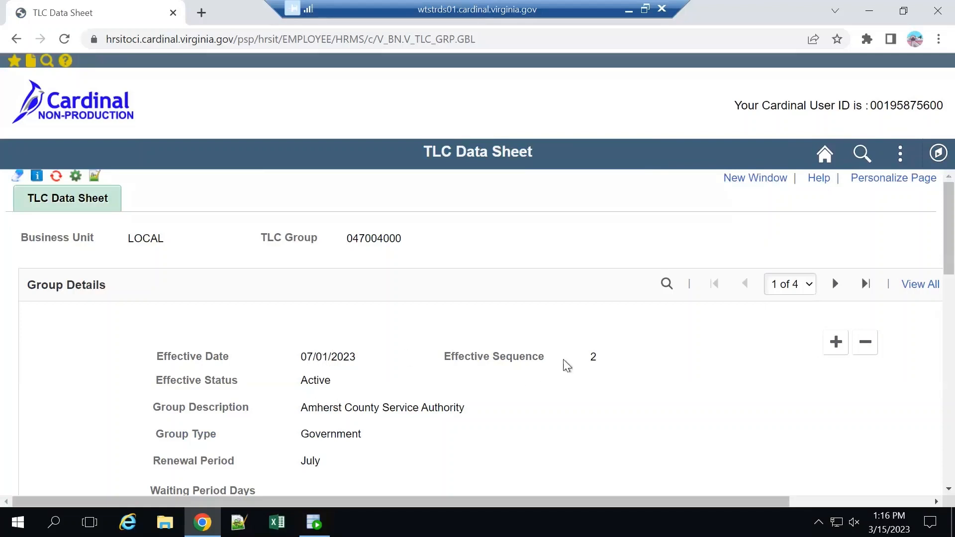
Review the saved record's effective sequence, plan selection and certification details.
double_click(592, 357)
scroll(651, 356, down, 9)
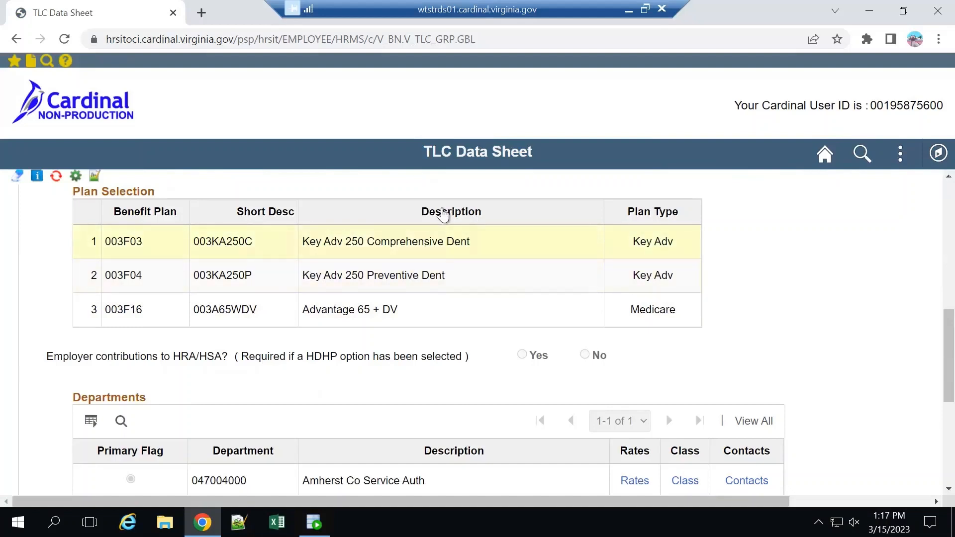
scroll(729, 303, down, 5)
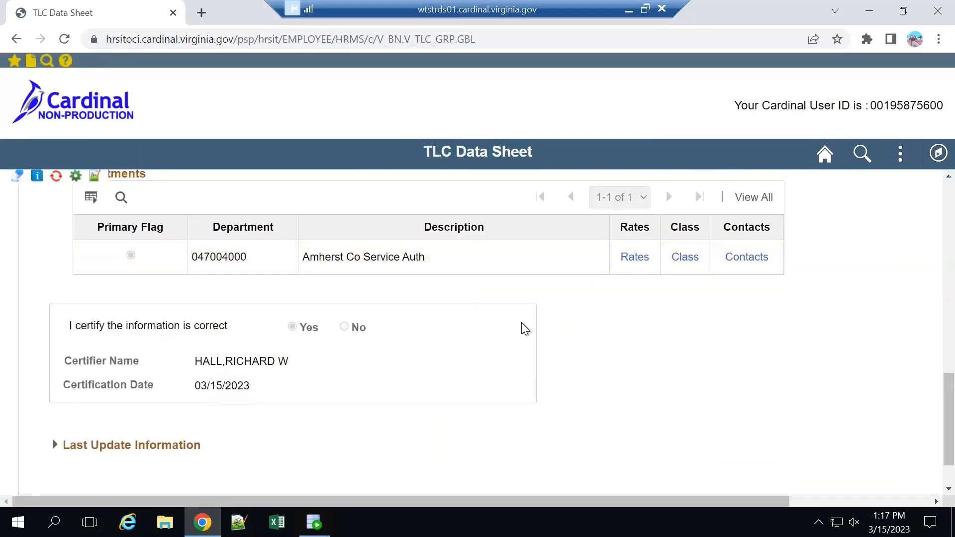
scroll(521, 329, down, 2)
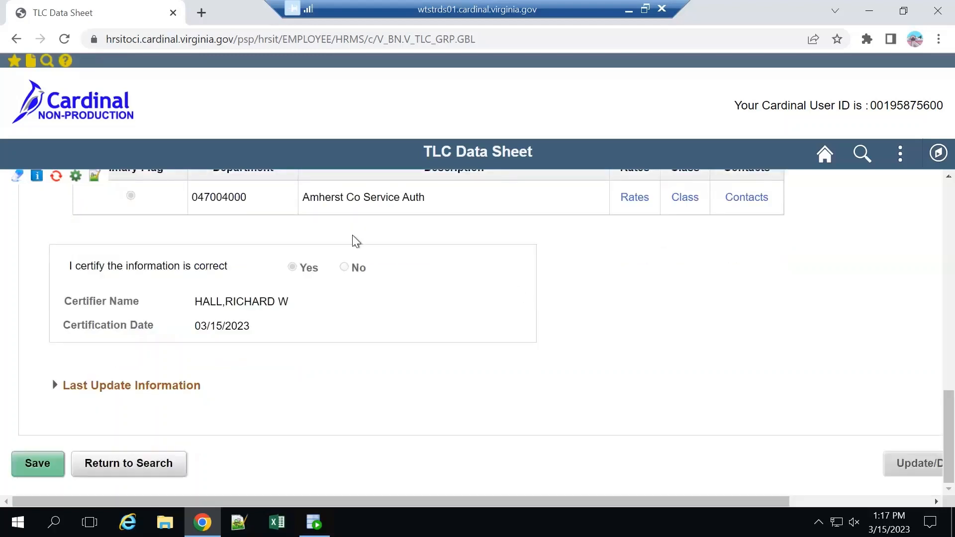
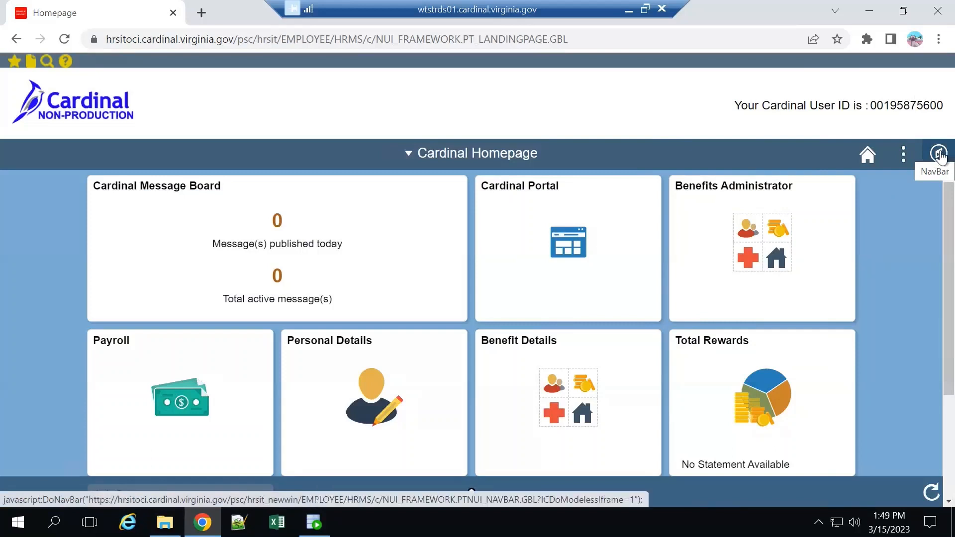
Open the TLC Data Sheet page under Benefits Employer Information and search for the group with blank criteria.
click(939, 154)
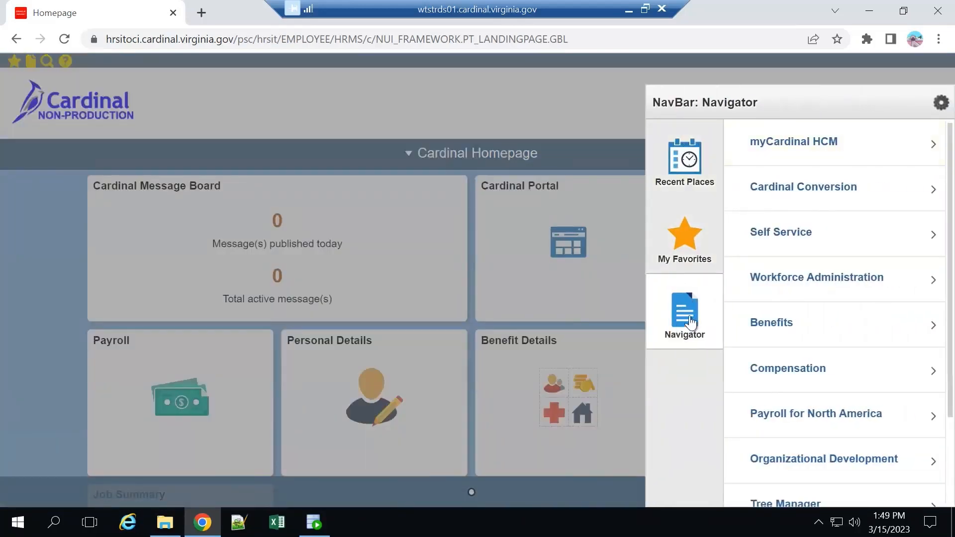
click(811, 331)
scroll(812, 367, down, 1)
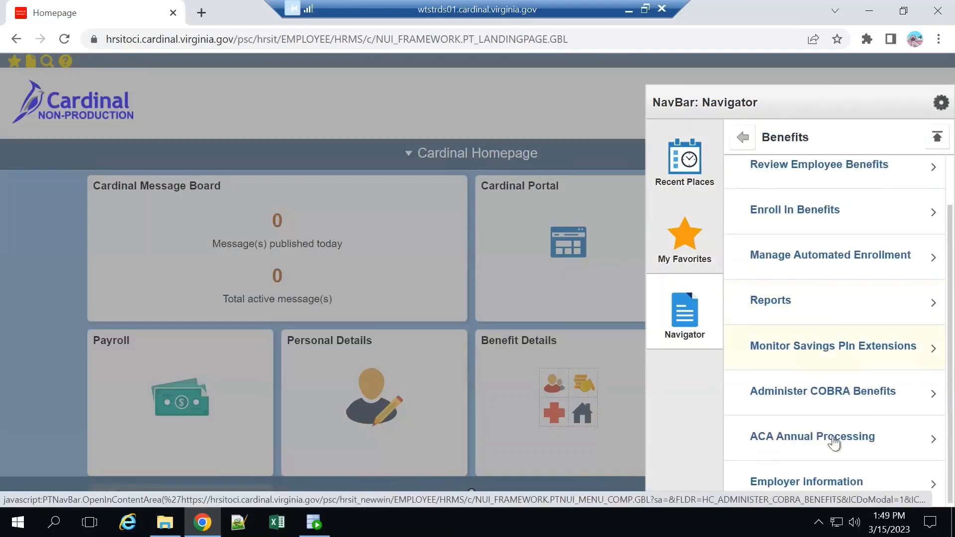
click(837, 479)
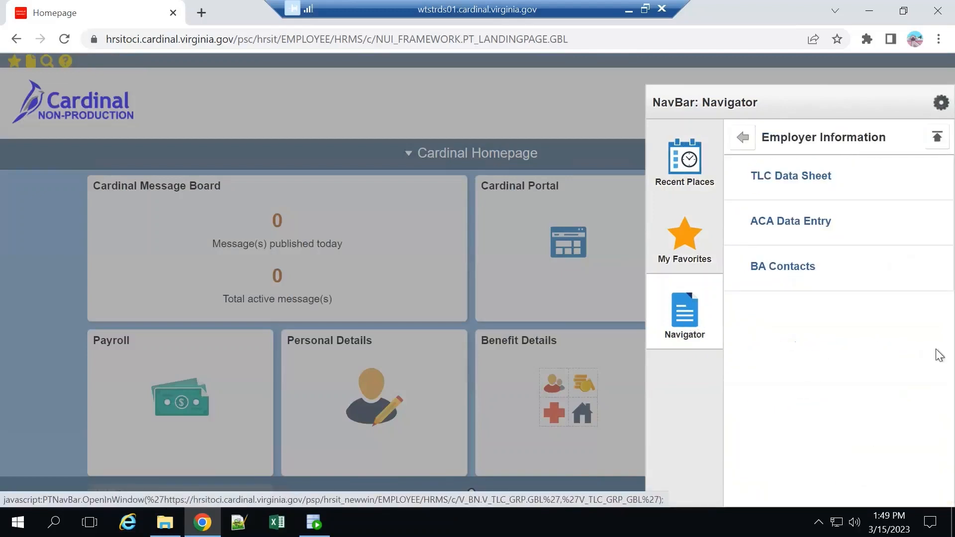
click(829, 185)
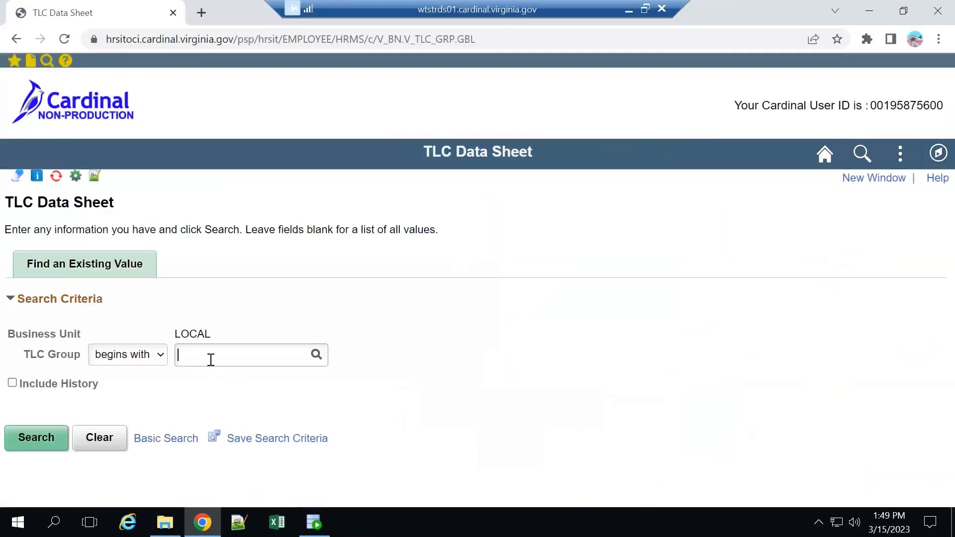
click(56, 446)
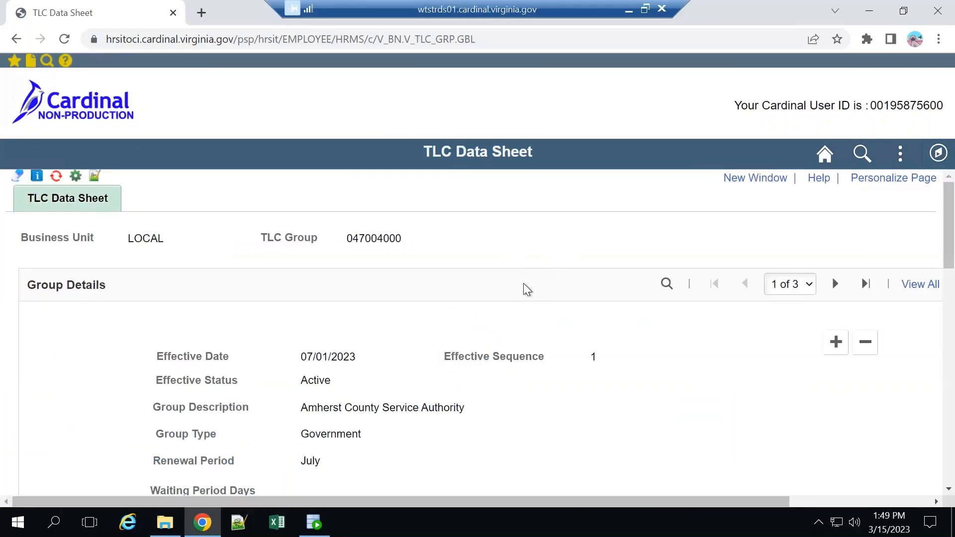
Examine the current record's effective sequence and plan selection, and the department's premium rates for each plan and coverage type.
scroll(517, 284, down, 2)
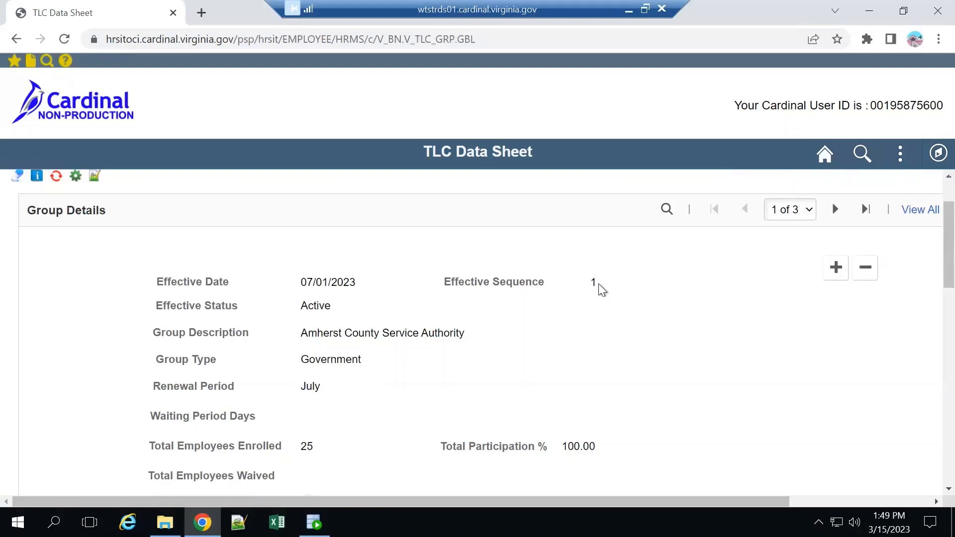
scroll(599, 286, down, 5)
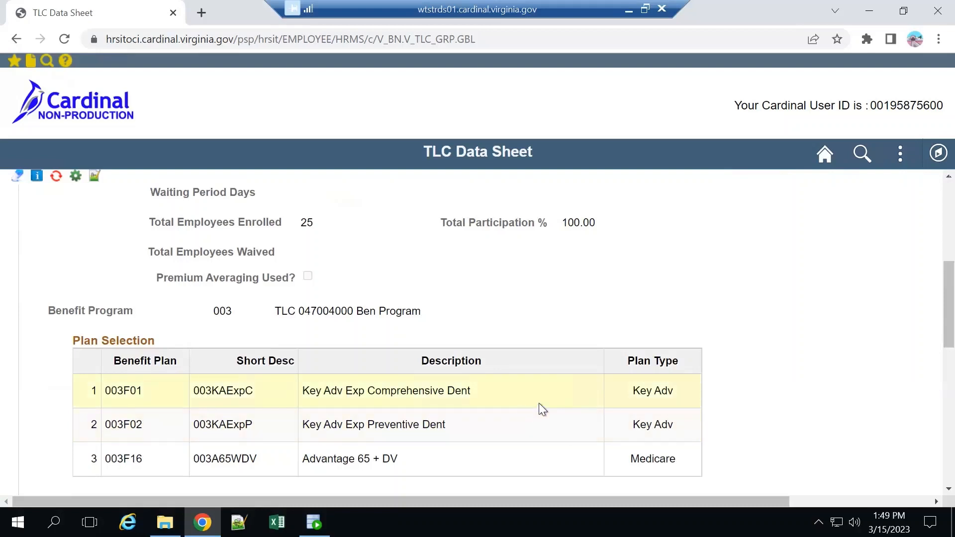
scroll(538, 404, down, 2)
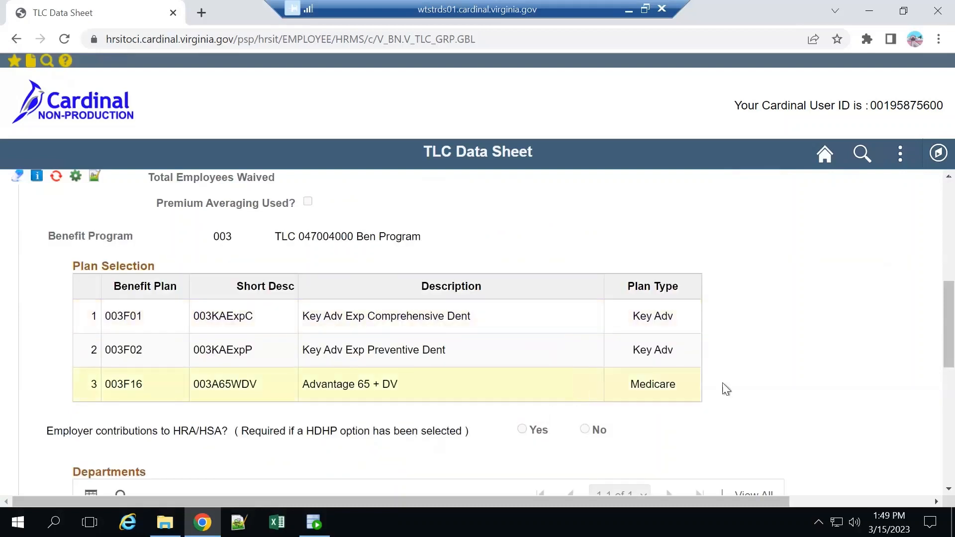
scroll(731, 388, down, 2)
scroll(732, 387, down, 4)
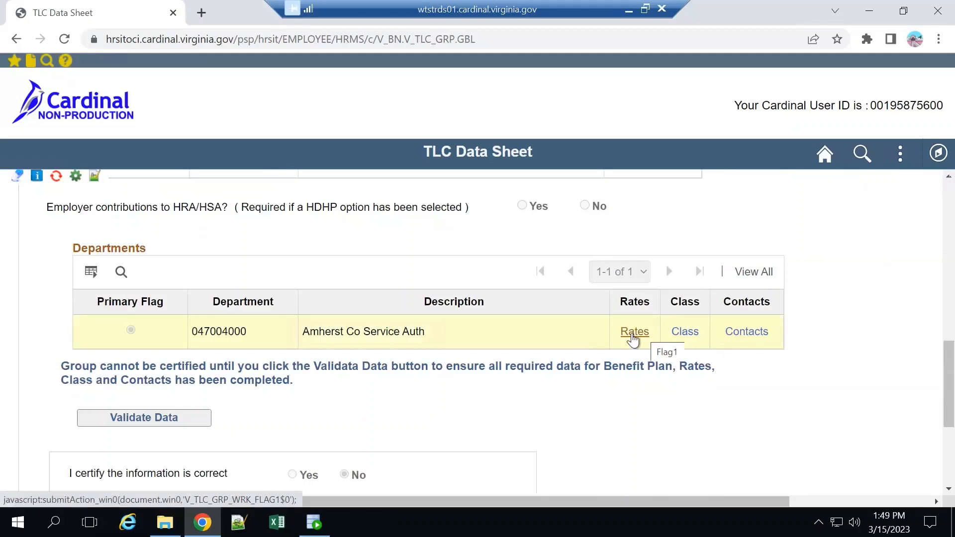
click(633, 334)
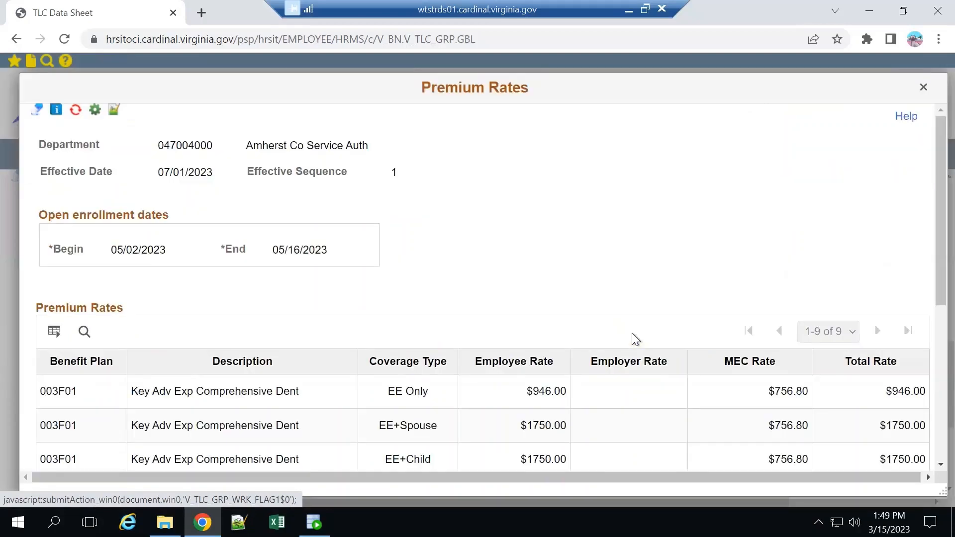
scroll(753, 395, down, 2)
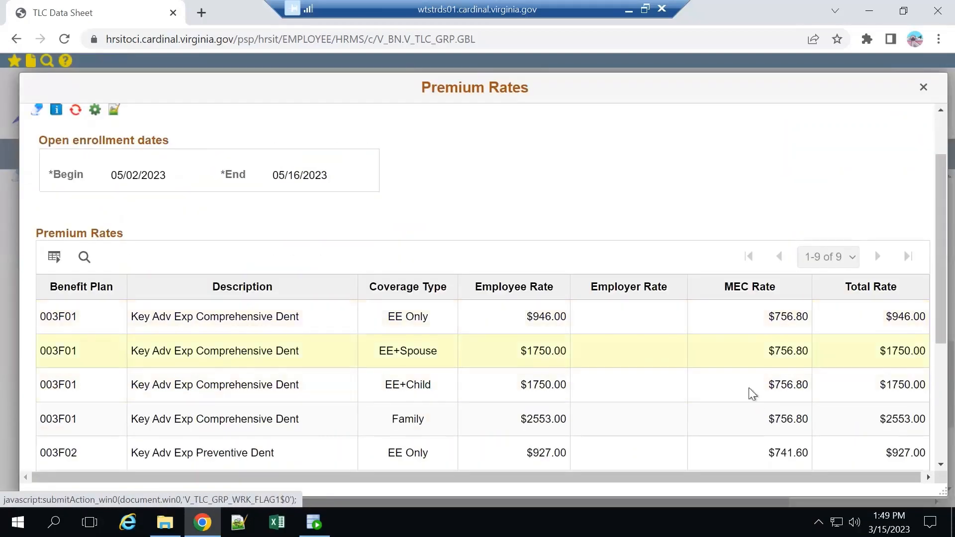
scroll(628, 363, down, 3)
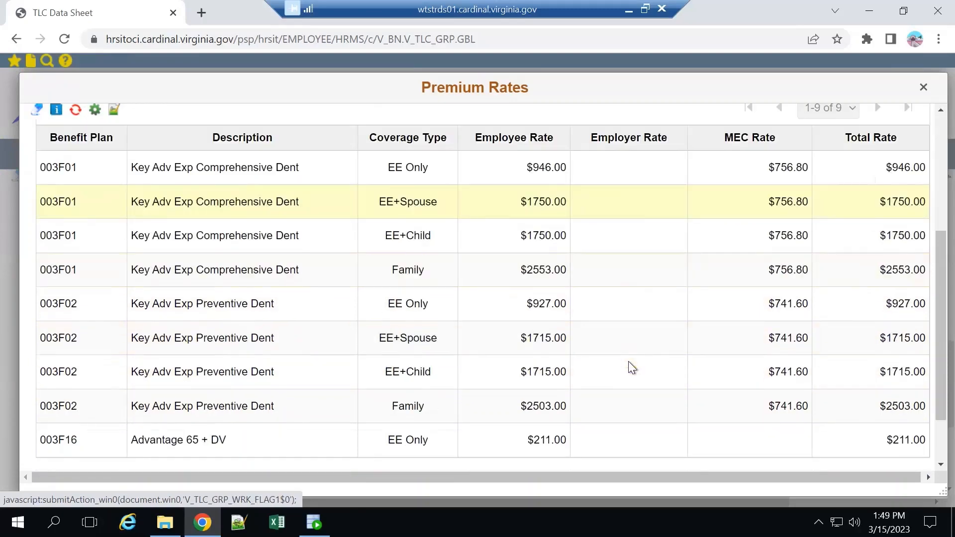
scroll(636, 355, up, 5)
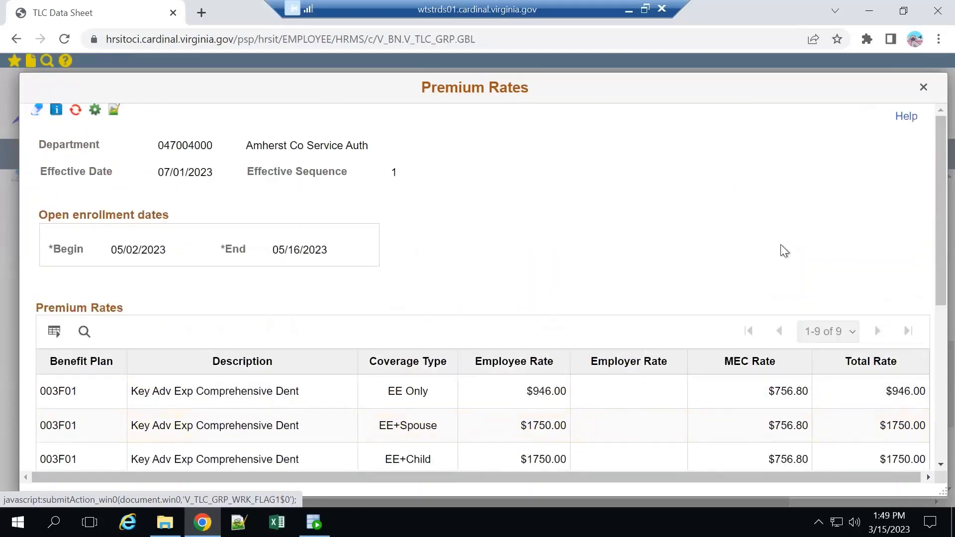
click(923, 89)
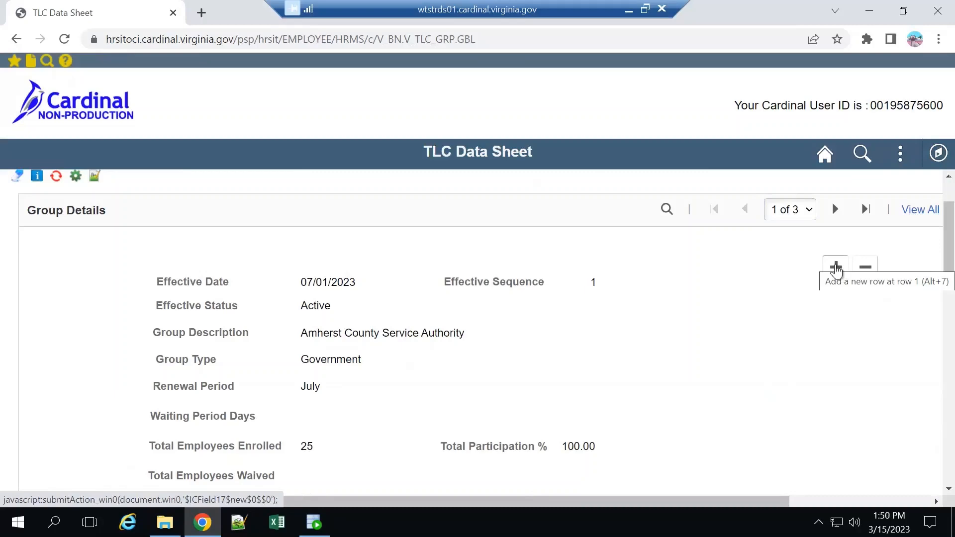
Add a new row to the group details and open its department premium rates for editing.
click(835, 269)
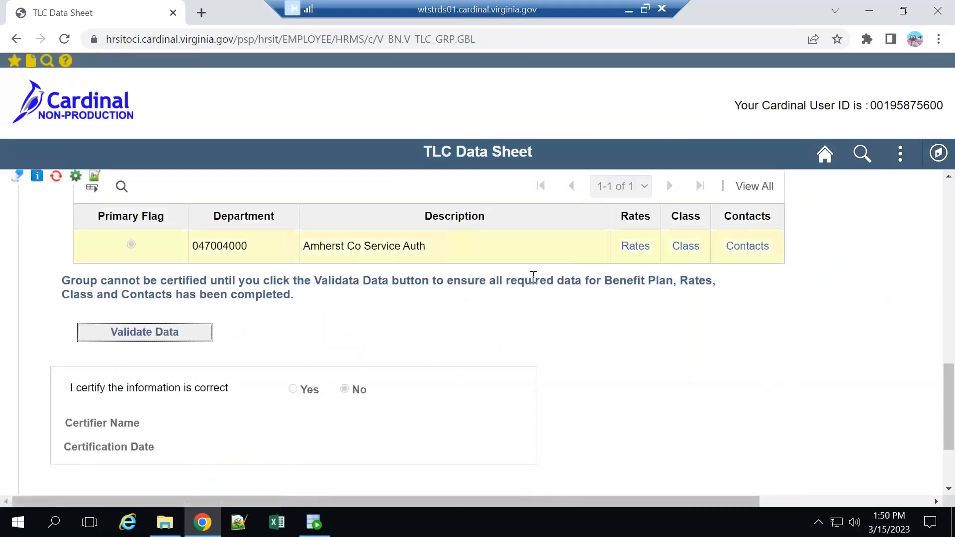
click(635, 246)
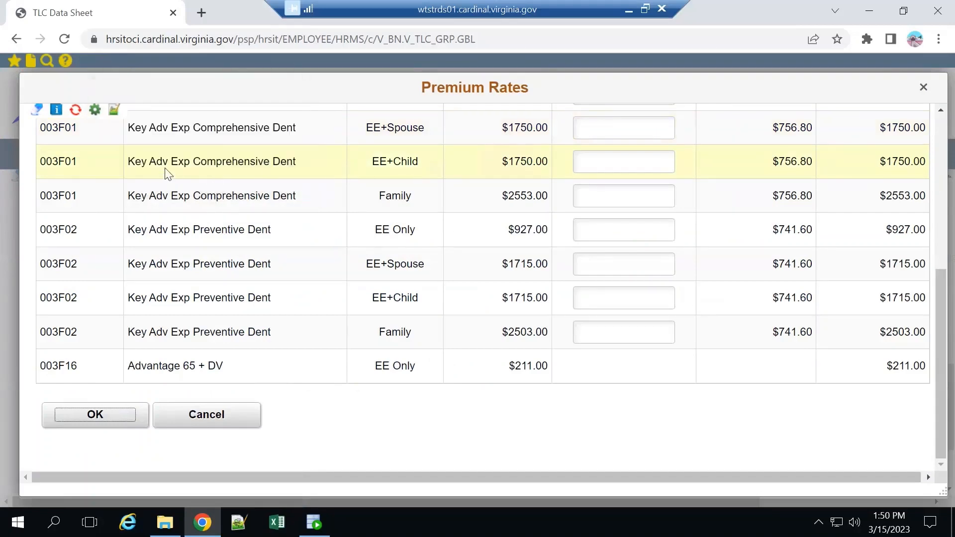
scroll(616, 199, up, 5)
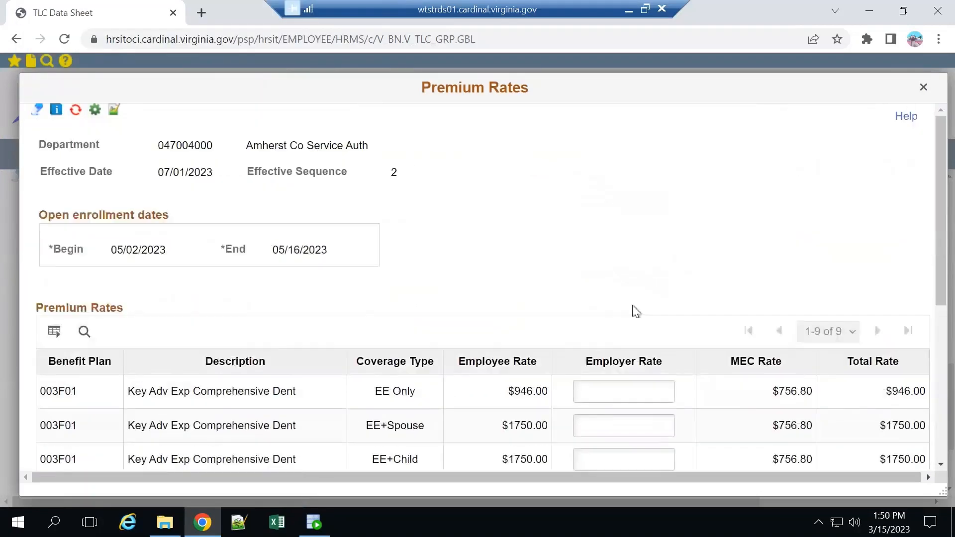
scroll(627, 304, down, 4)
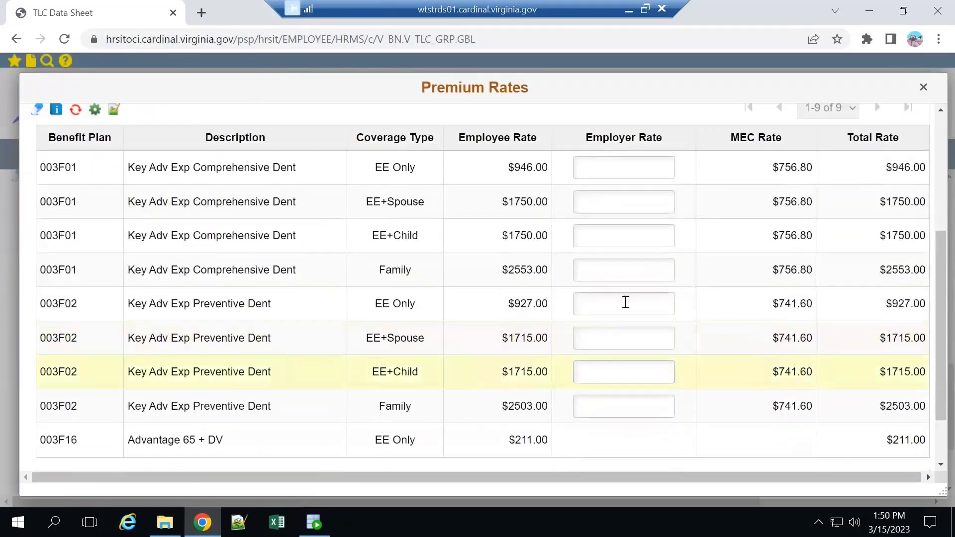
Try to accept an employer rate of $100 for Key Adv Exp Comprehensive Dent, EE Only.
click(622, 171)
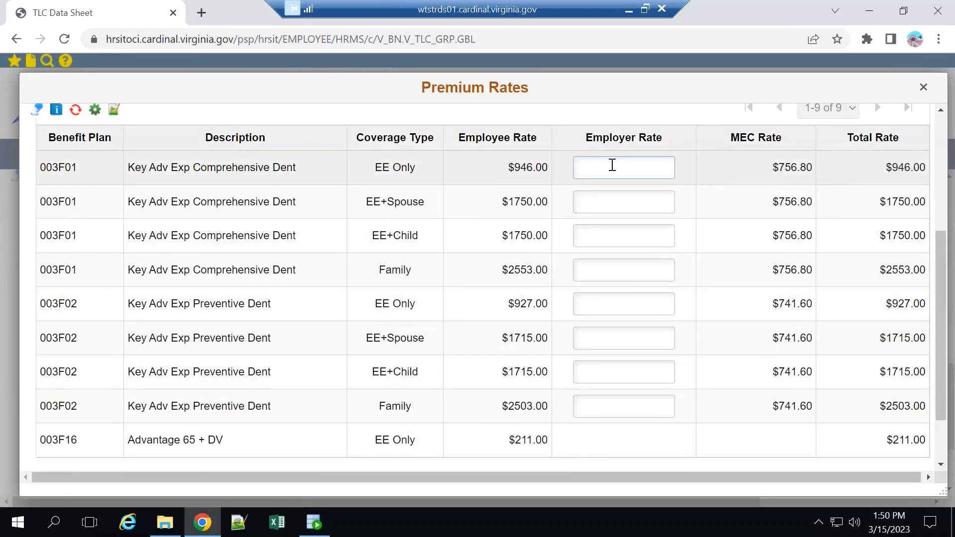
text(100)
key(Tab)
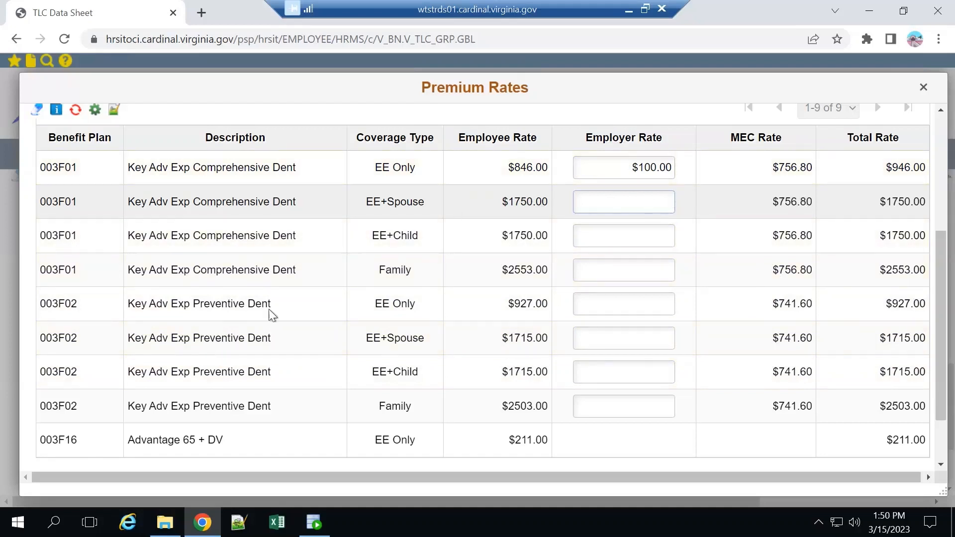
scroll(480, 255, down, 2)
click(95, 420)
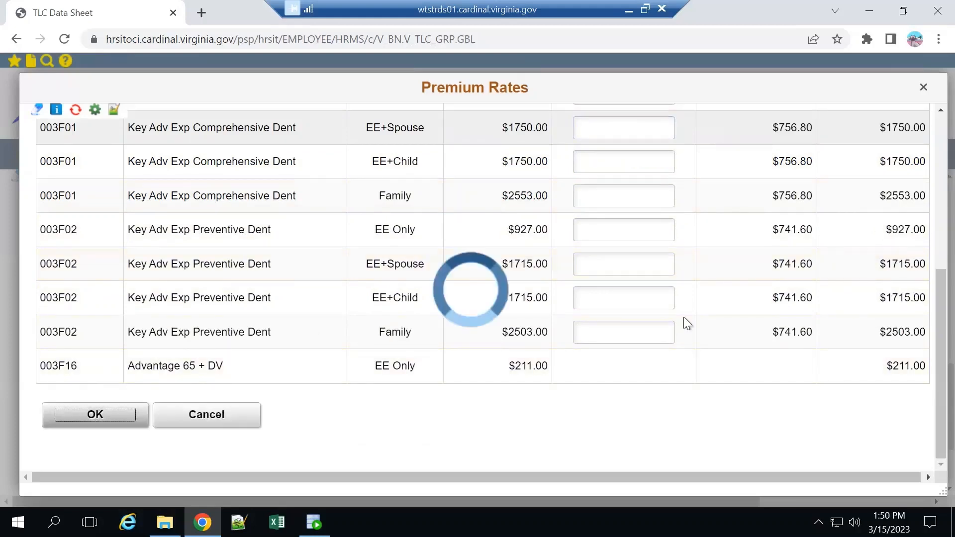
click(519, 281)
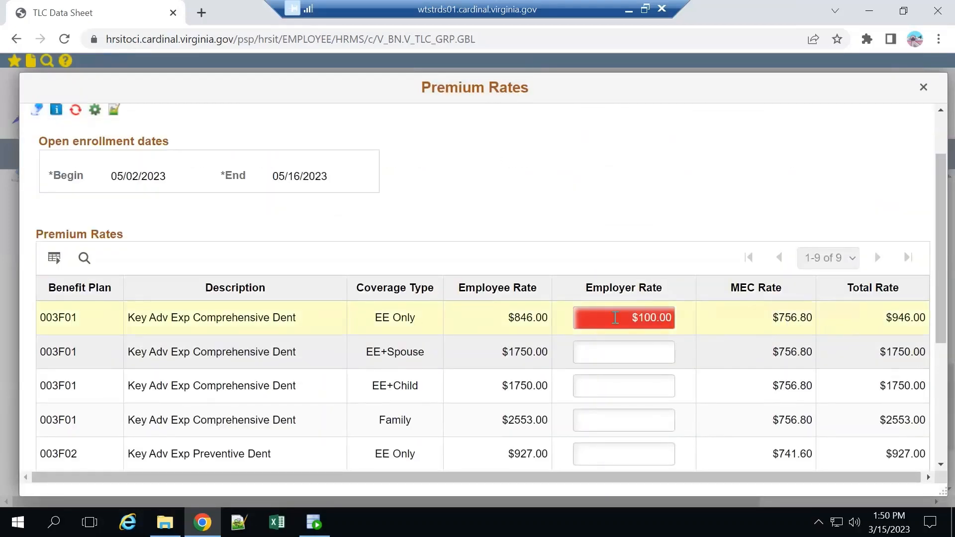
Set the Key Adv Exp Comprehensive Dent employer rates to $780 for EE Only and $800 for EE+Spouse.
triple_click(615, 317)
text(7)
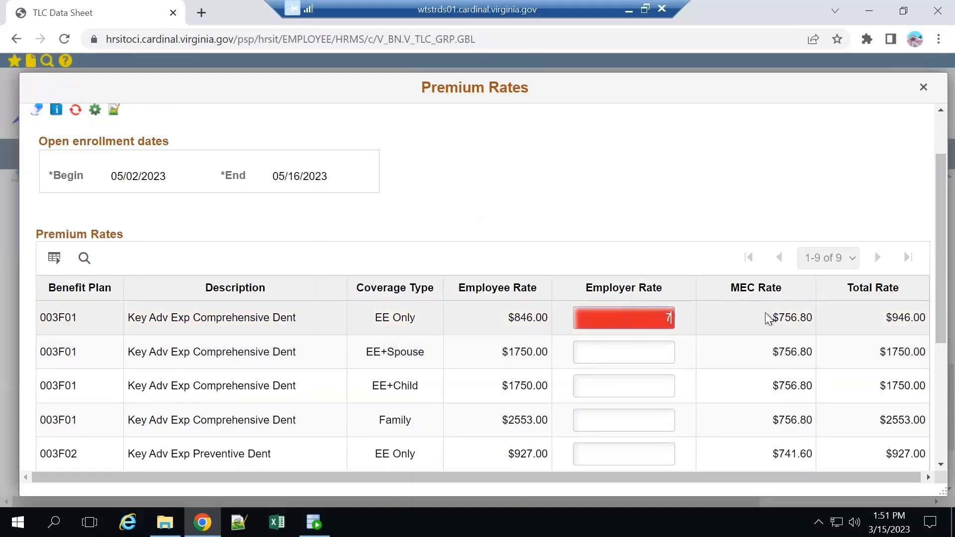
text(80)
key(Tab)
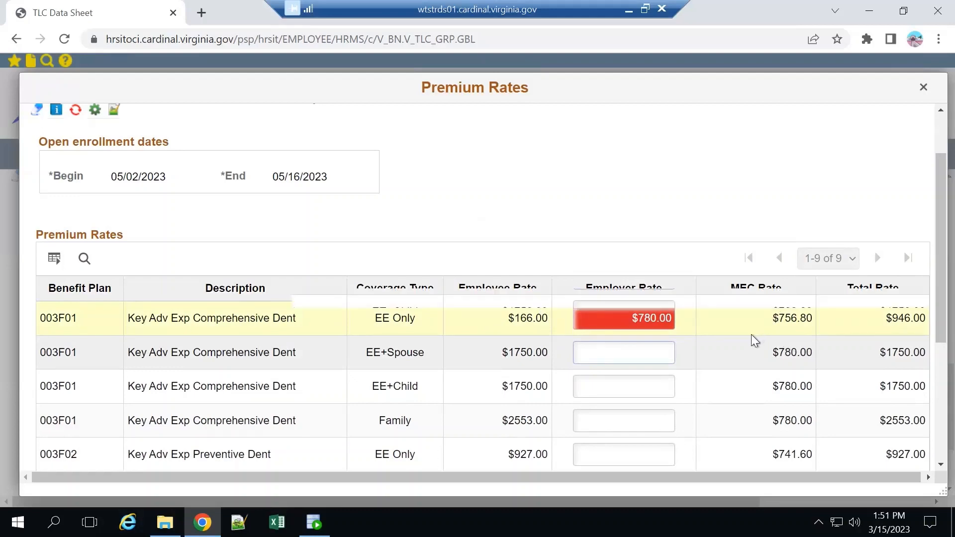
scroll(751, 334, down, 1)
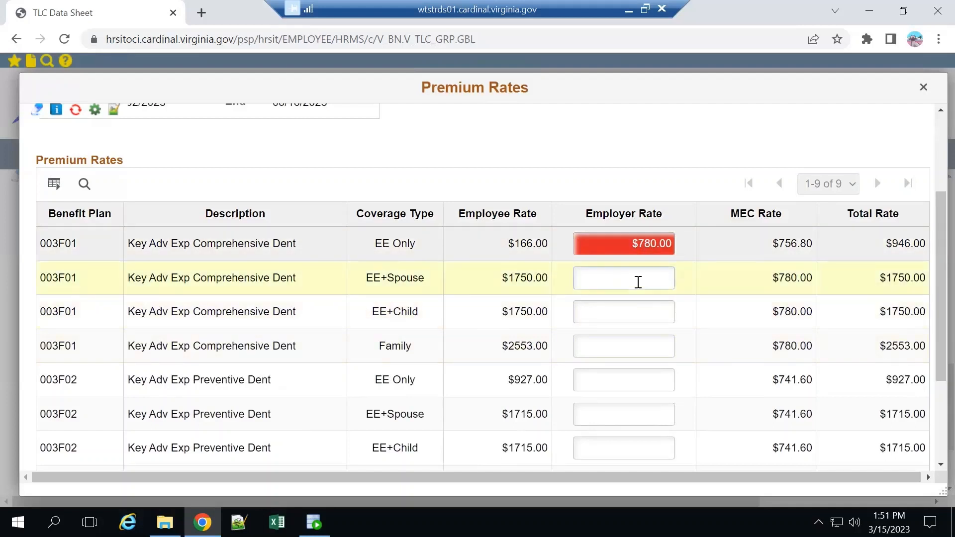
text(800)
key(Tab)
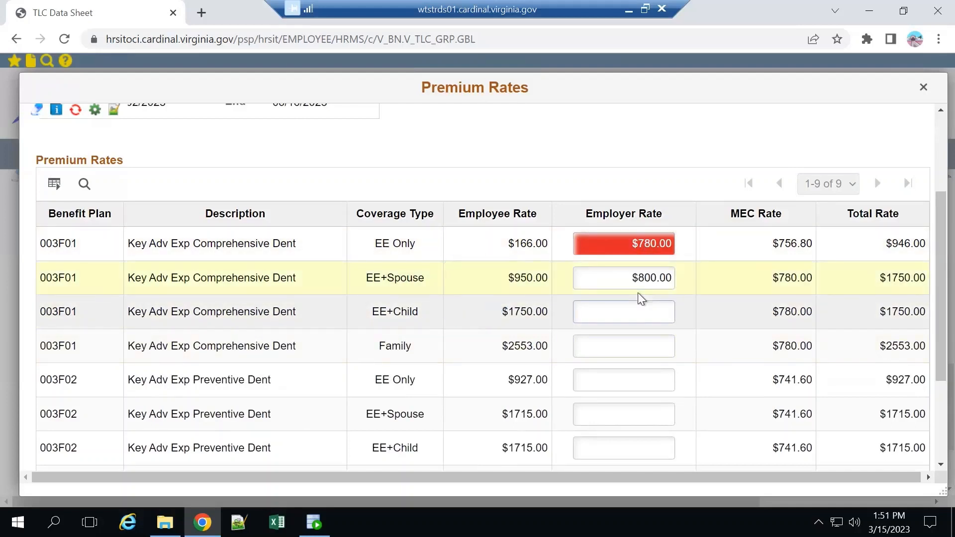
Copy the $800 employer rate to the EE+Child and Family coverages of Key Adv Exp Comprehensive Dent.
click(641, 279)
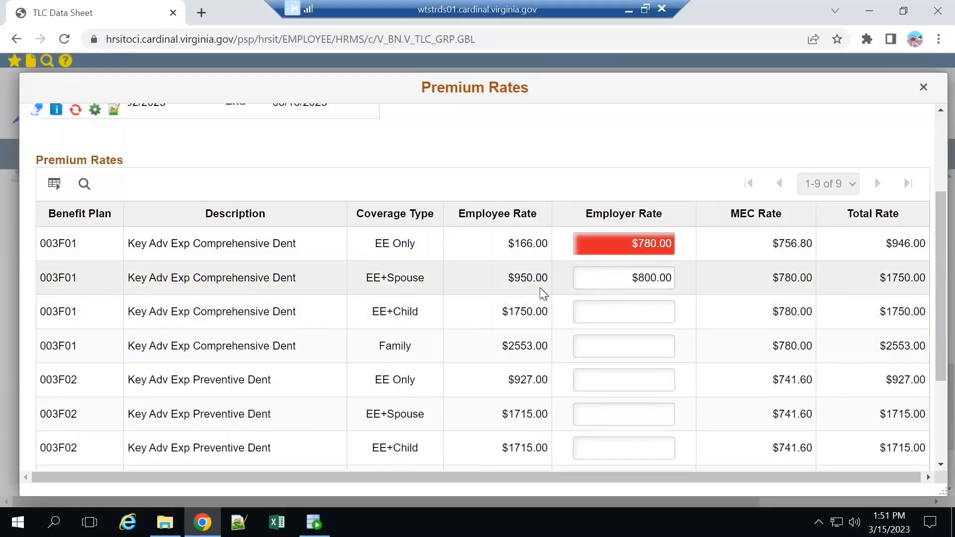
drag(607, 279, 697, 281)
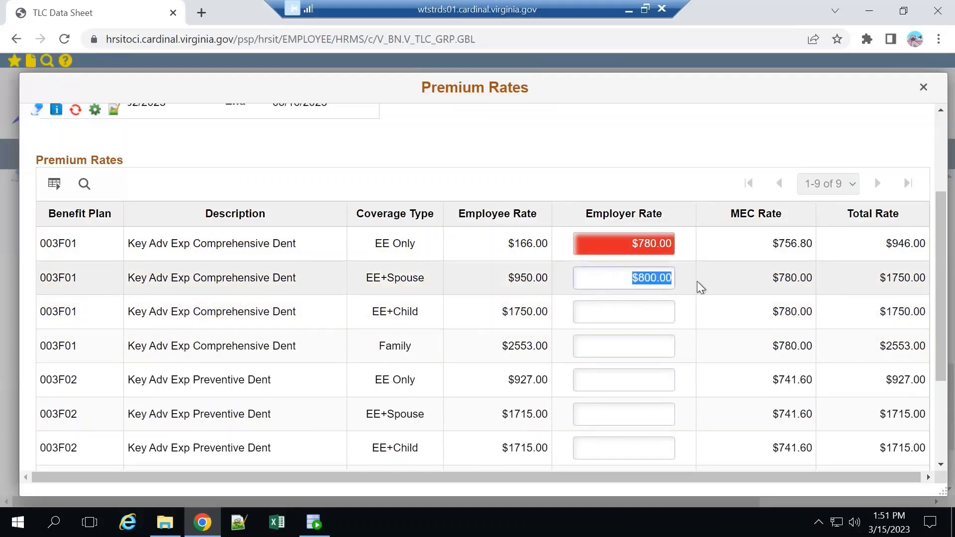
key(ctrl+c)
click(622, 312)
key(ctrl+v)
click(627, 346)
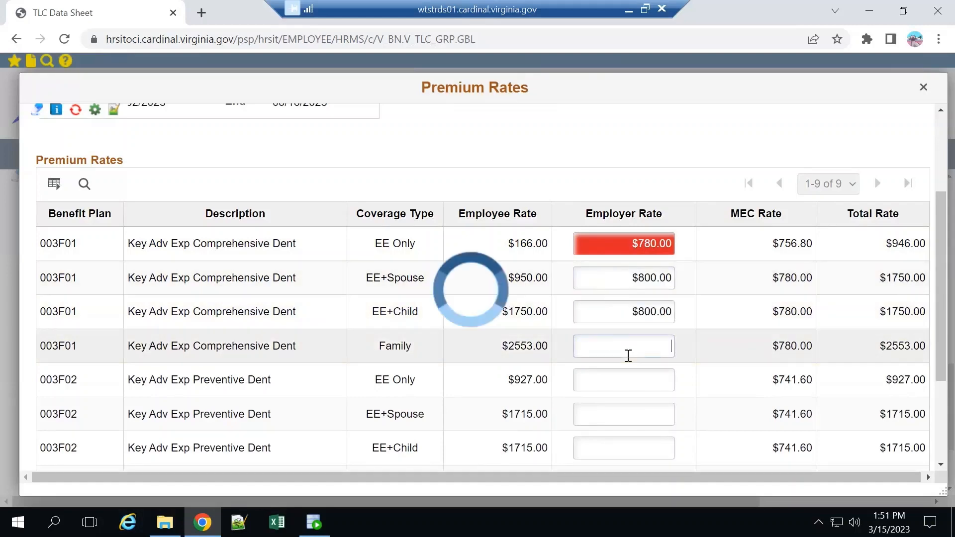
key(ctrl+v)
Fill in $800 as the employer rate for all four Key Adv Exp Preventive Dent coverages and accept the premium rates.
click(627, 374)
key(ctrl+v)
click(614, 415)
key(ctrl+v)
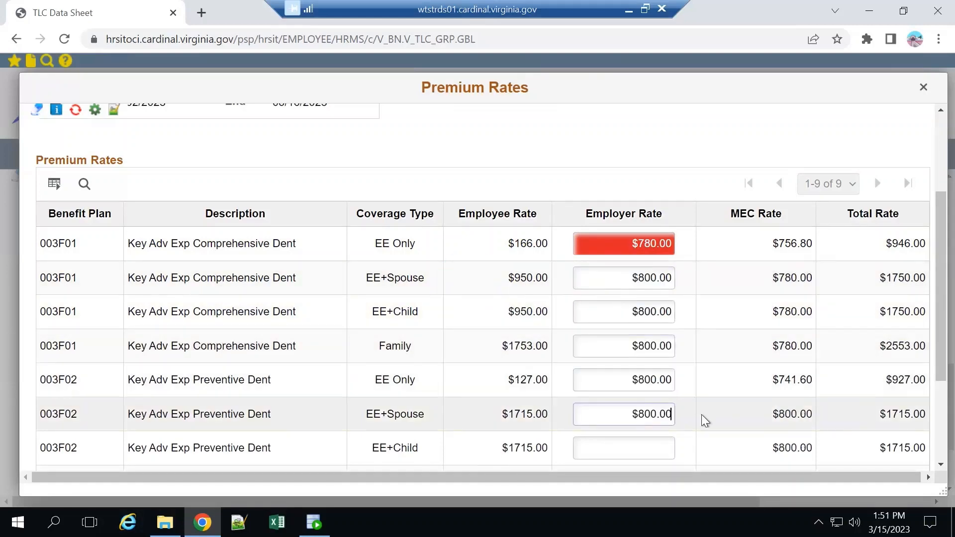
scroll(701, 413, down, 3)
click(579, 301)
key(ctrl+v)
click(601, 326)
key(ctrl+v)
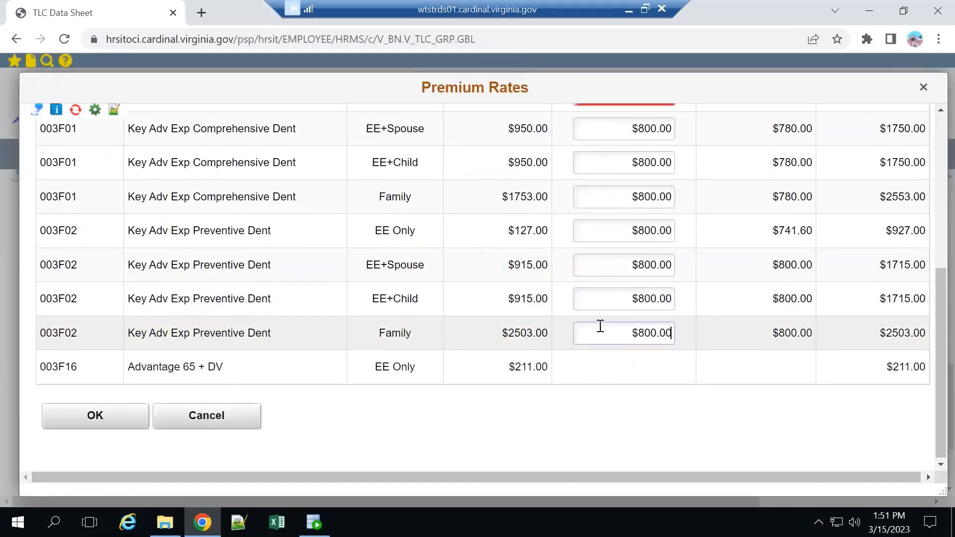
click(119, 413)
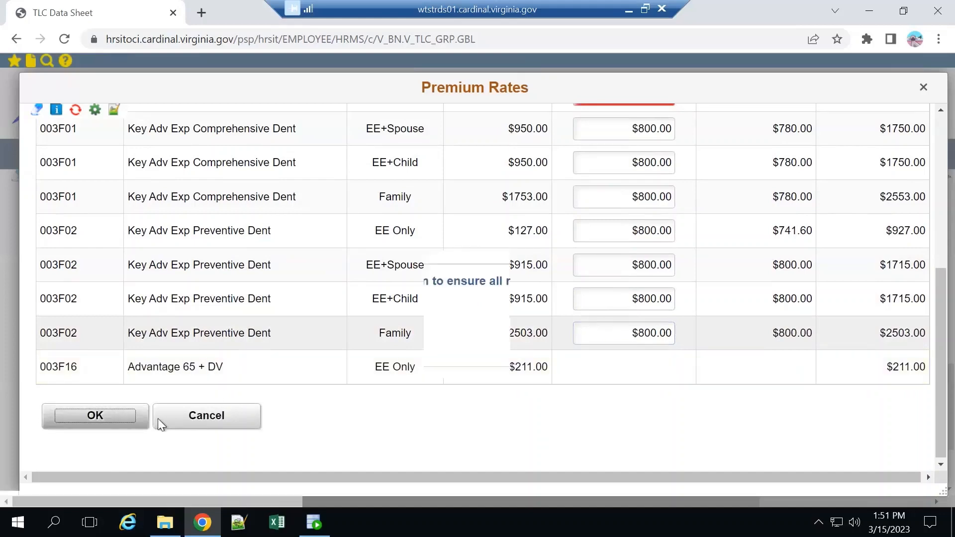
Review all employee classifications and their billing methods for the Amherst Co Service Auth department and accept them.
click(683, 248)
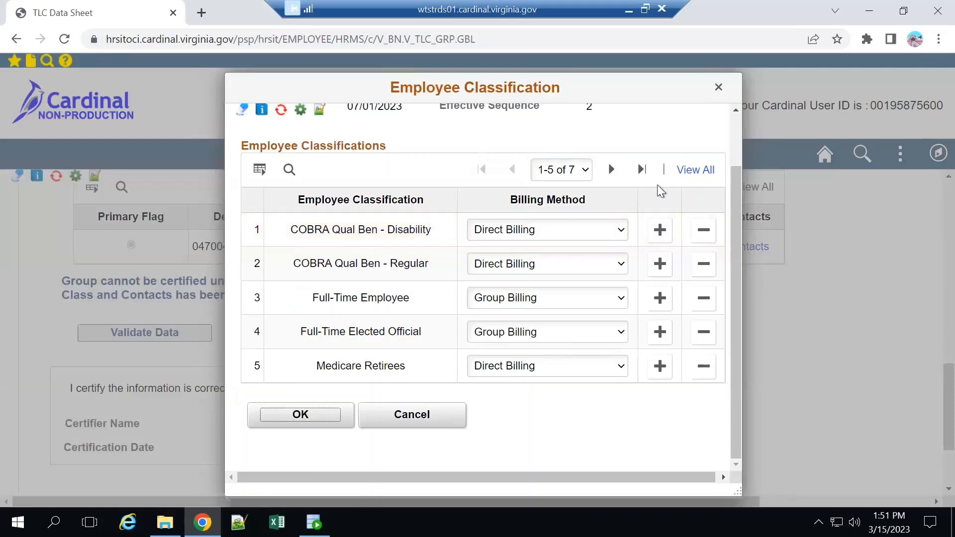
click(696, 170)
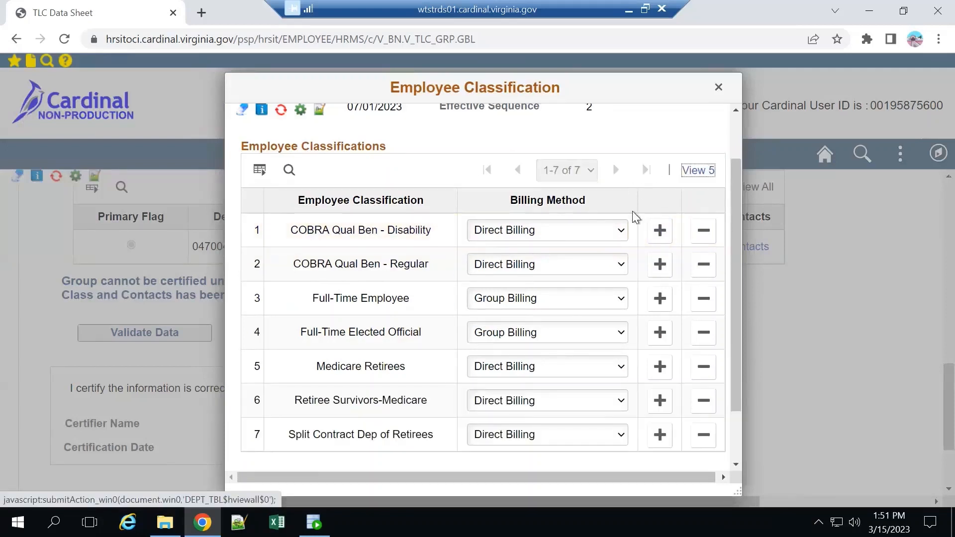
scroll(626, 251, down, 3)
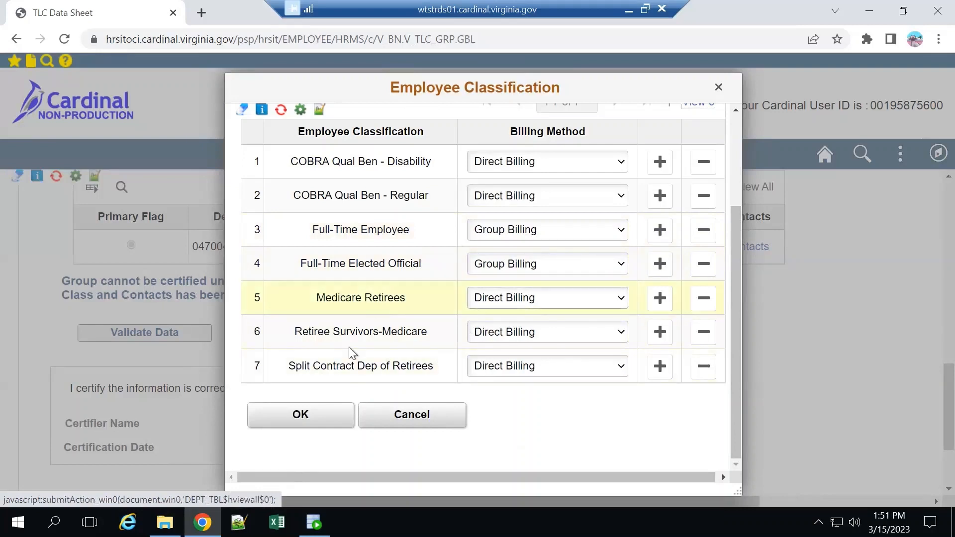
click(321, 415)
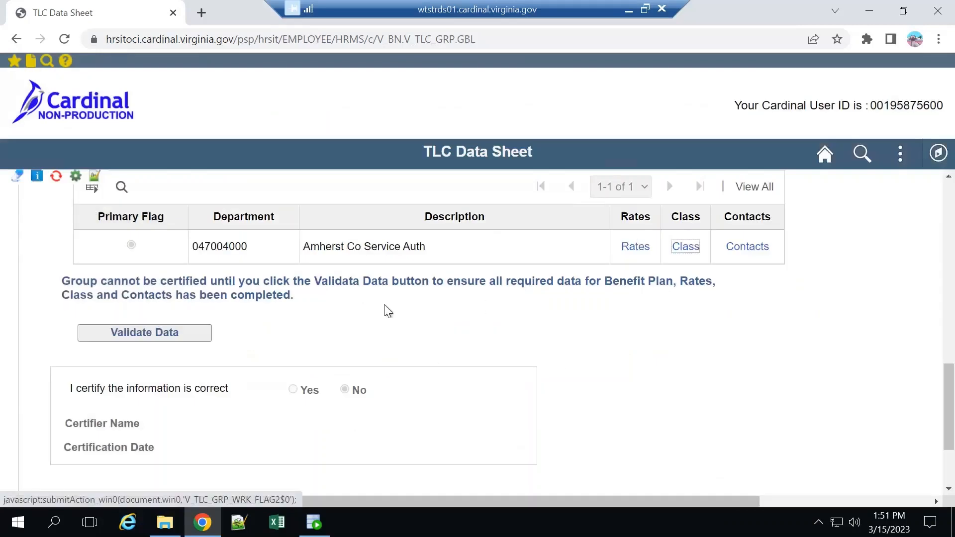
Validate the group's benefit plan, rates, class and contacts data and acknowledge the validation message.
click(169, 332)
click(158, 331)
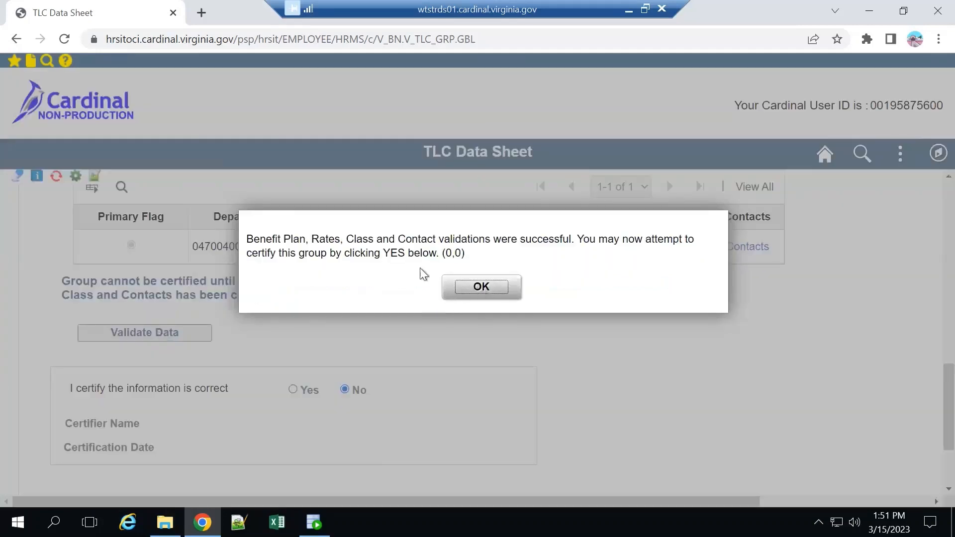
click(502, 287)
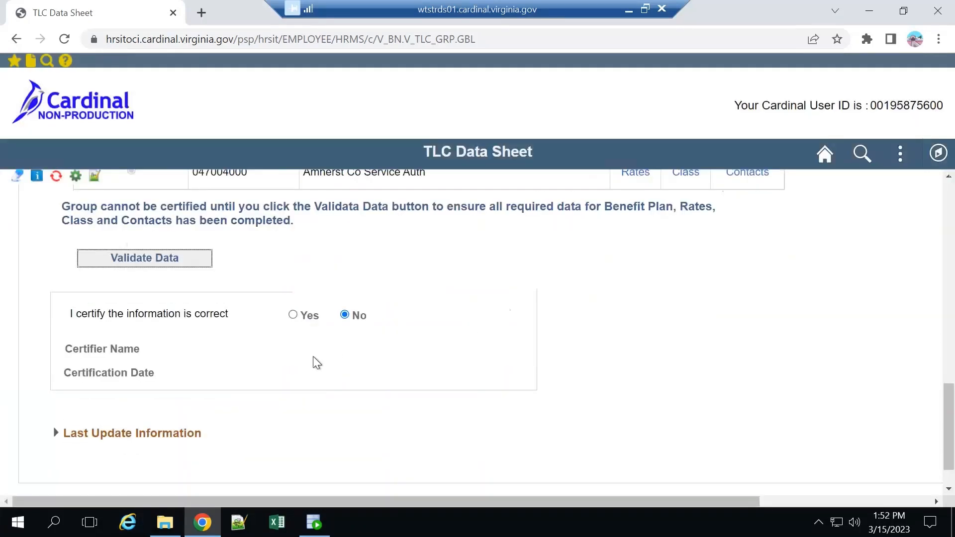
Certify that the group information is correct by answering Yes and save the data sheet.
scroll(317, 362, down, 1)
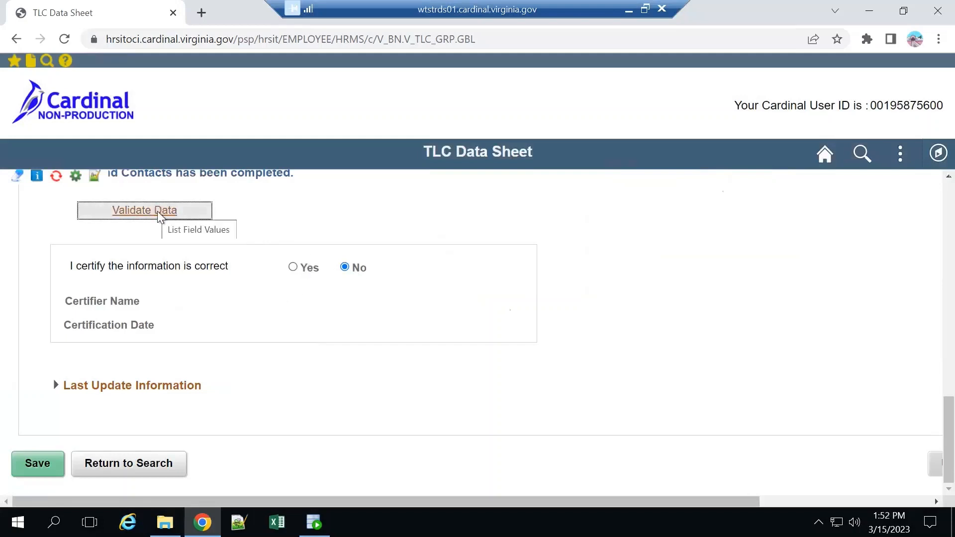
click(294, 269)
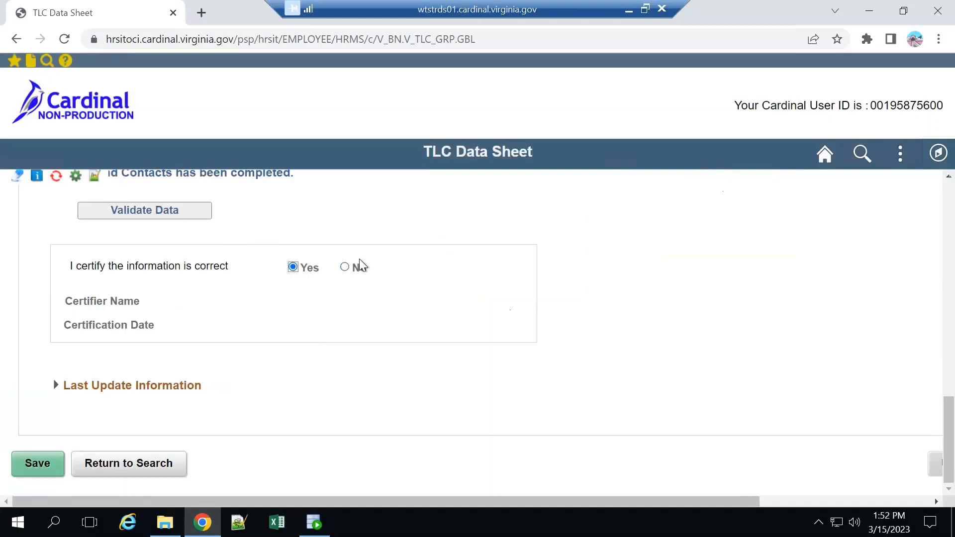
click(38, 463)
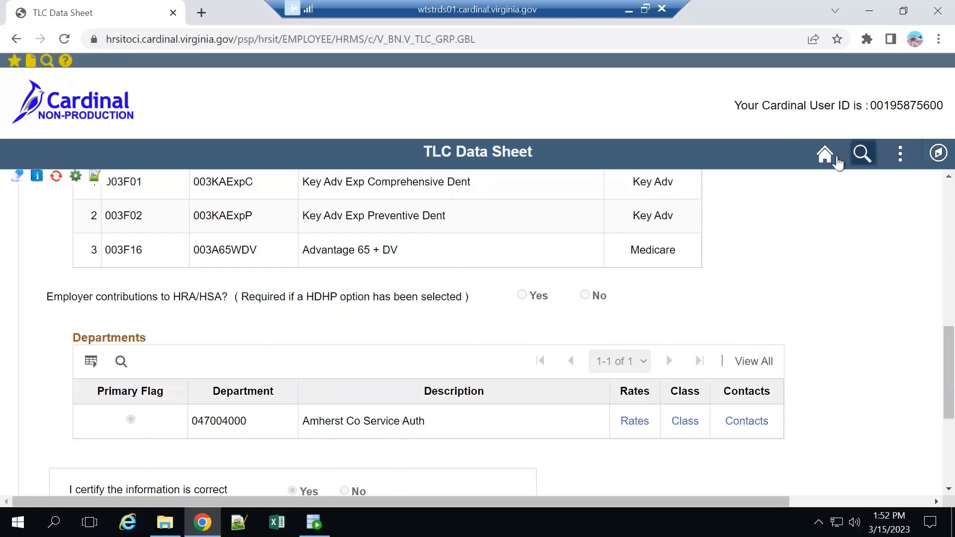
Return to the Cardinal homepage and reopen the Amherst County Service Authority TLC Data Sheet from the Benefits employer information.
click(830, 155)
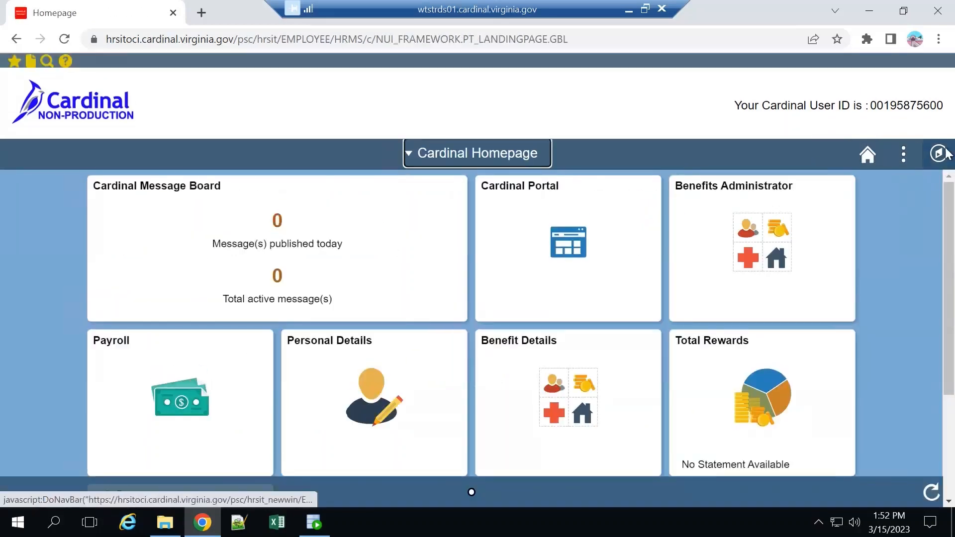
click(939, 153)
click(914, 315)
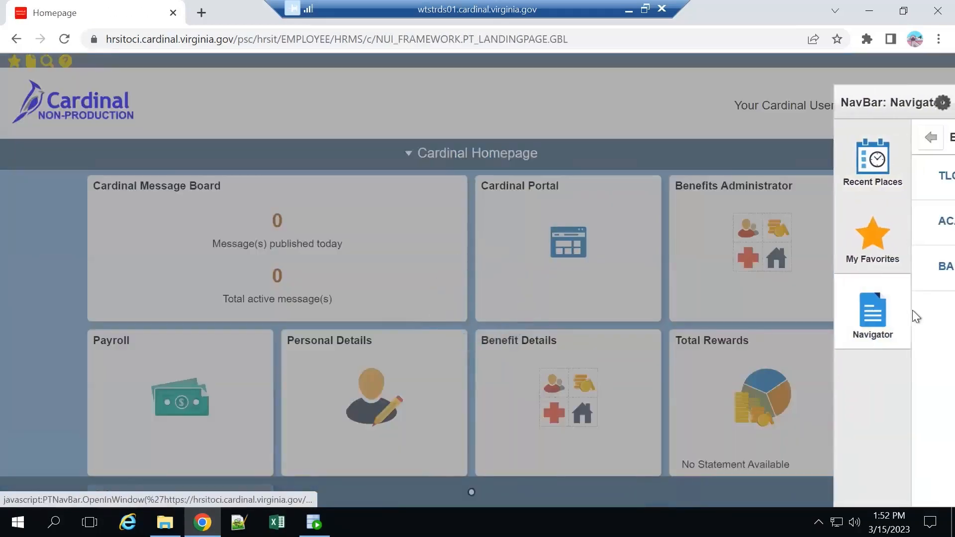
click(936, 141)
click(802, 336)
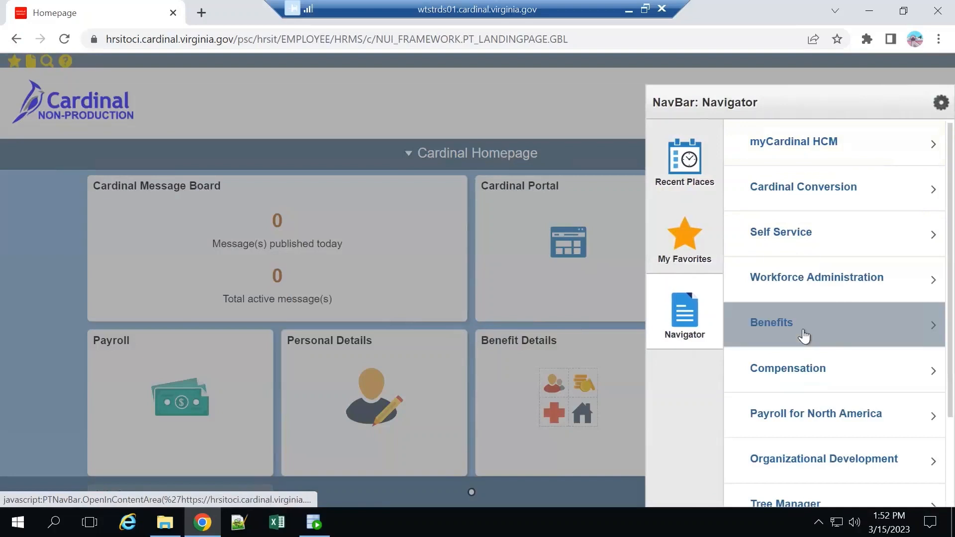
scroll(812, 391, down, 1)
click(832, 477)
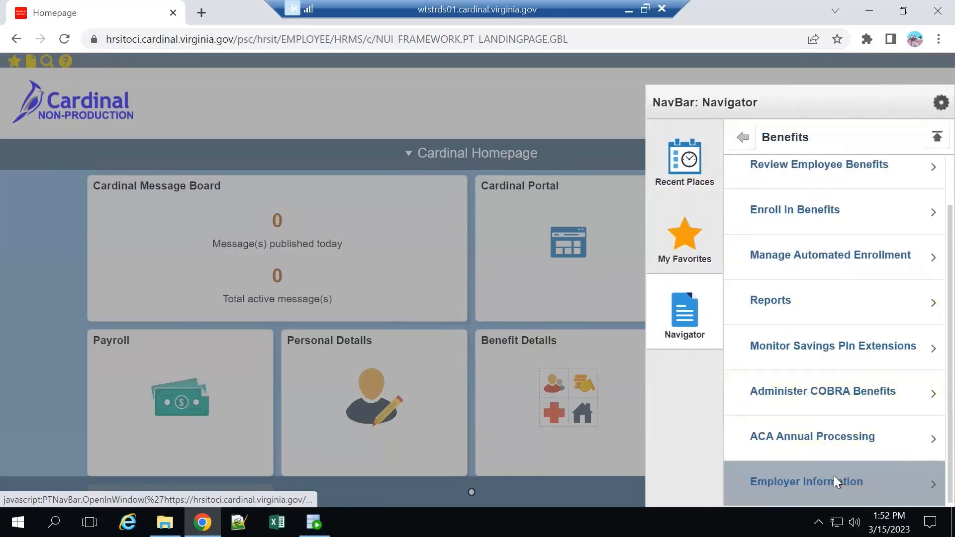
click(853, 192)
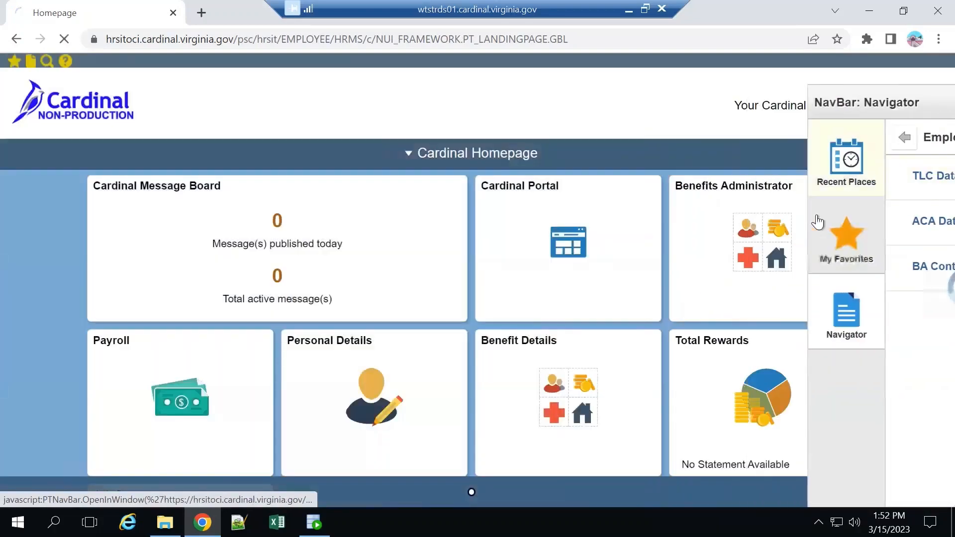
click(36, 437)
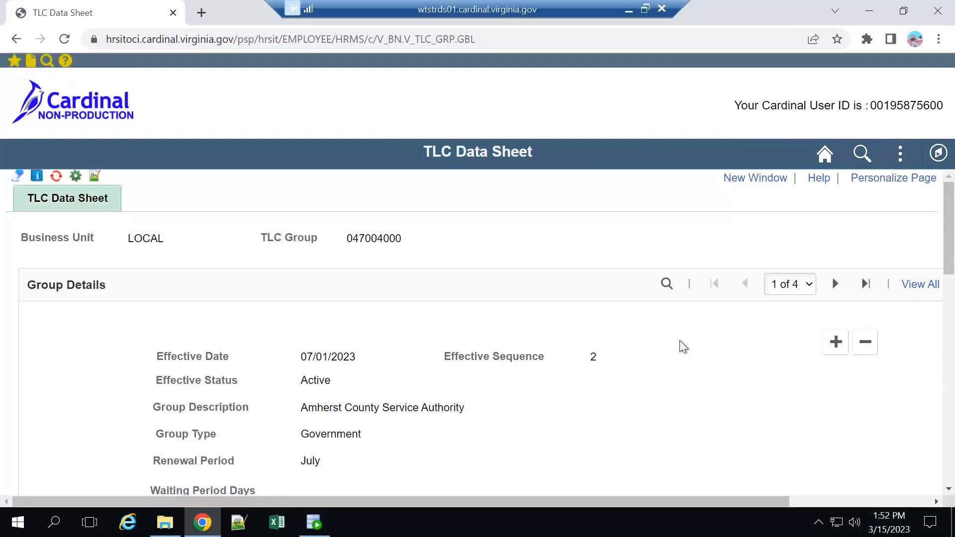
Add a new row to the group details, review the department's premium rates in it and close them.
click(836, 341)
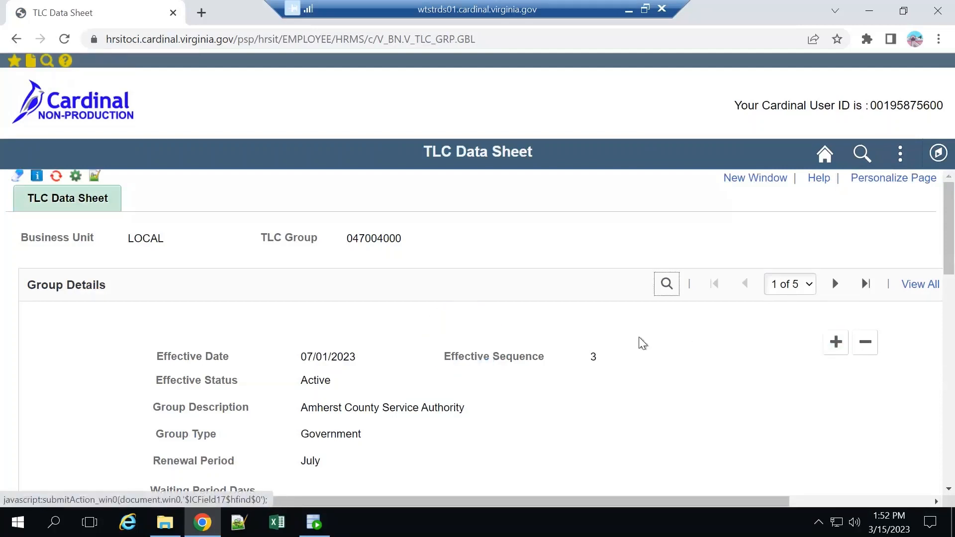
scroll(689, 343, down, 10)
scroll(689, 343, down, 10)
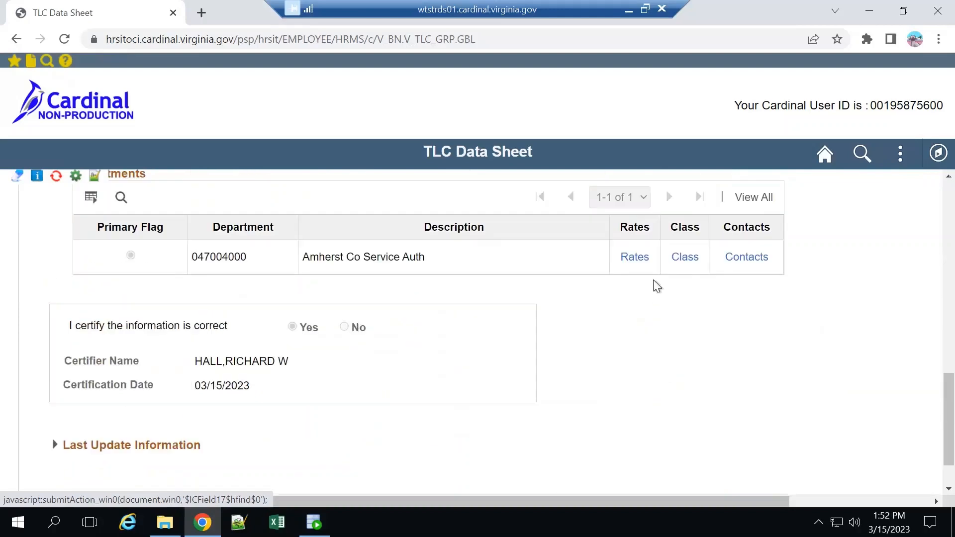
click(637, 259)
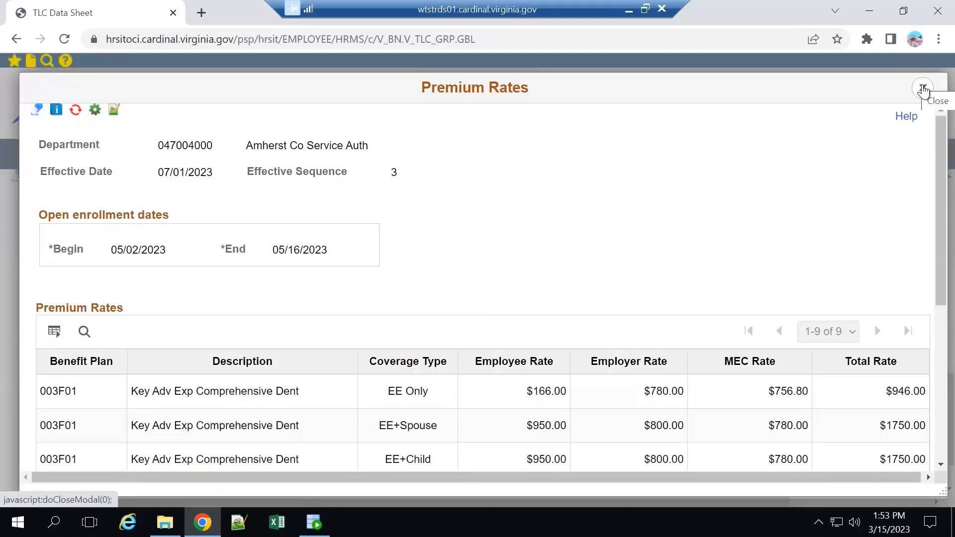
click(923, 89)
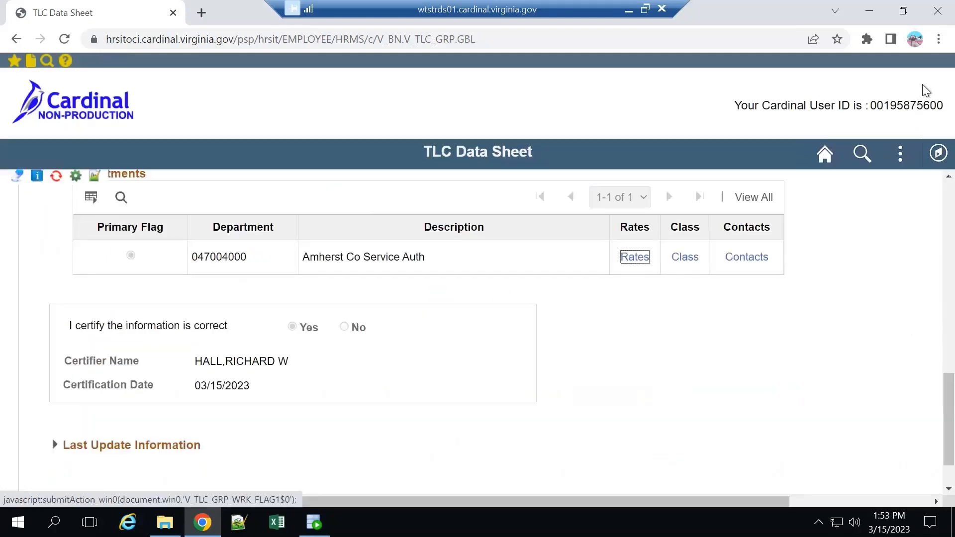